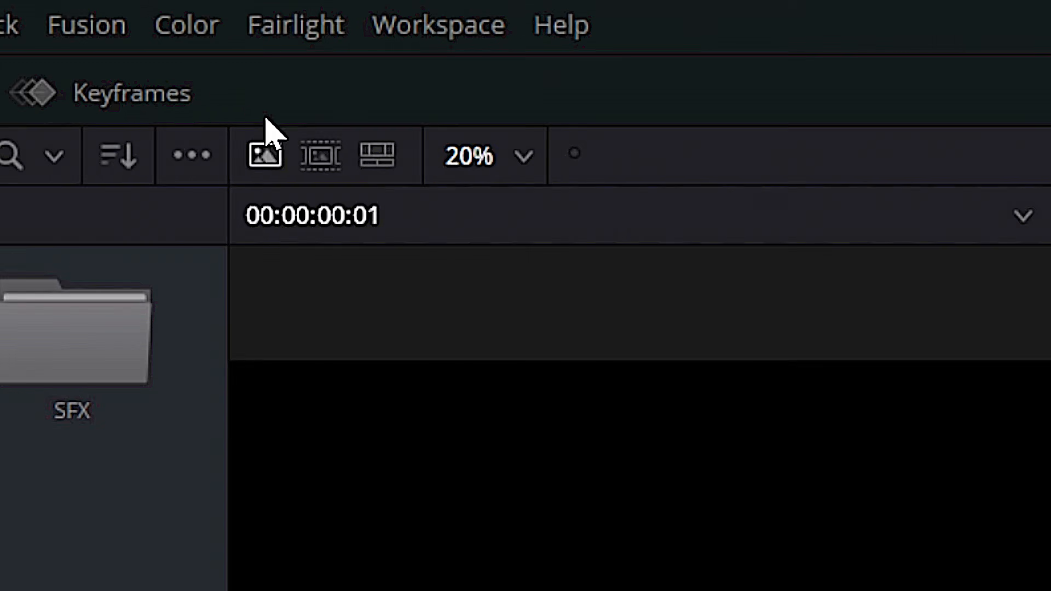
# Set Bus 1's format to 5.1 in the Fairlight Bus Format settings and close the dialog
pyautogui.click(264, 7)
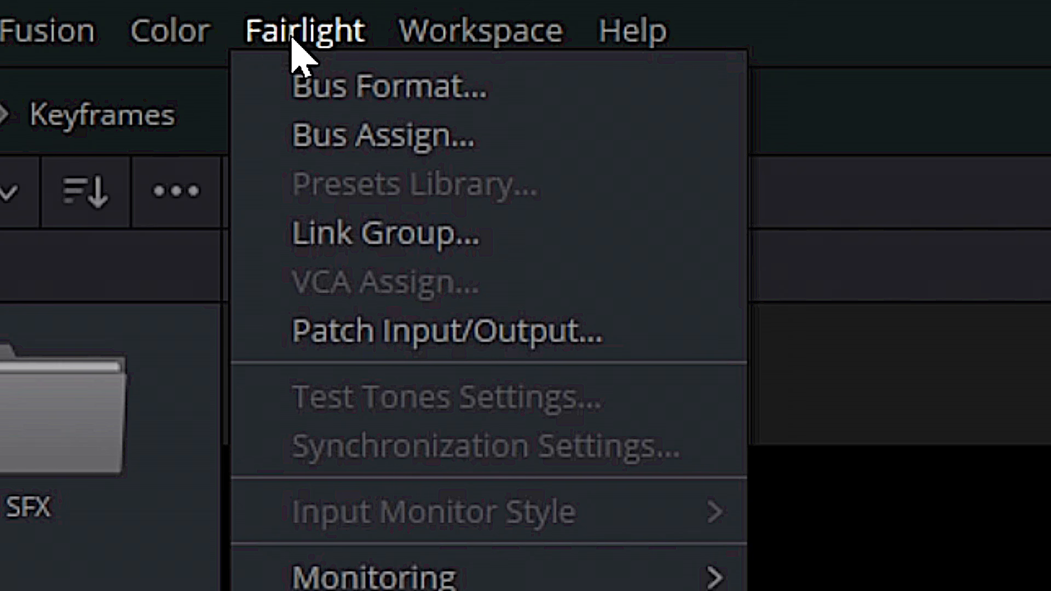
pyautogui.click(388, 86)
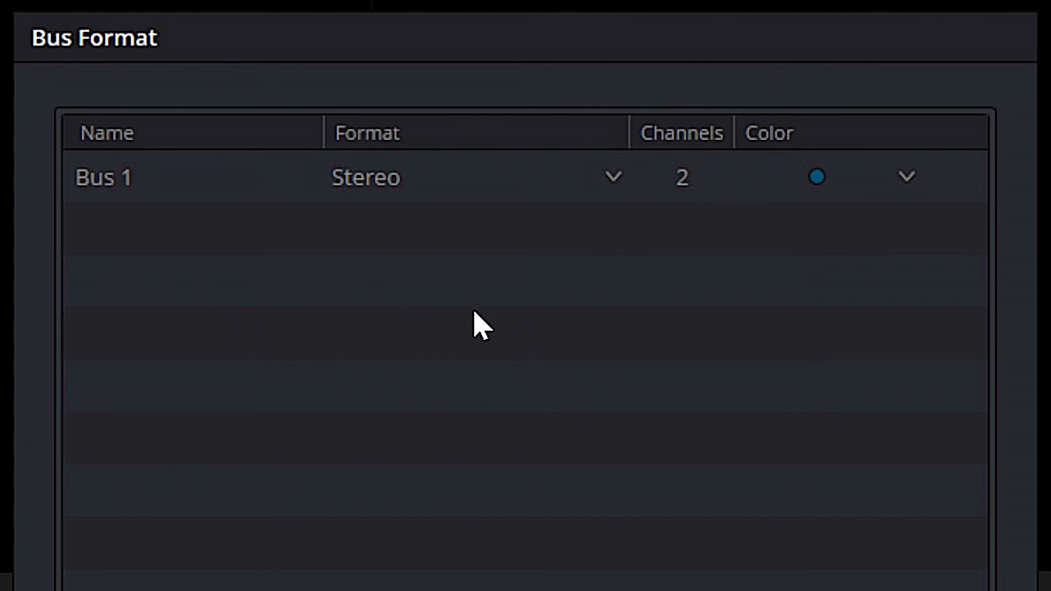
pyautogui.click(614, 174)
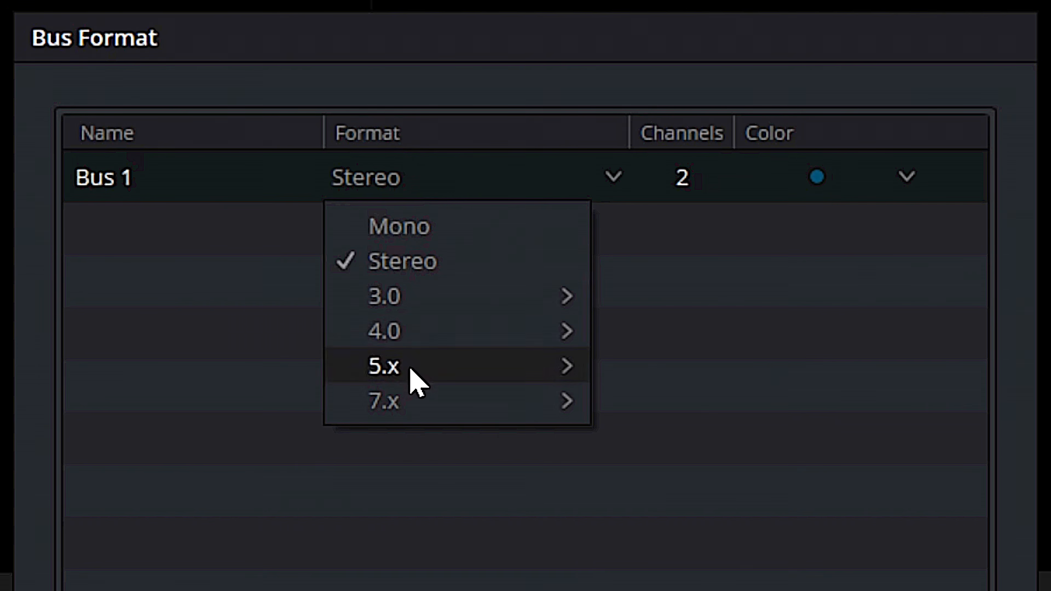
pyautogui.moveTo(410, 370)
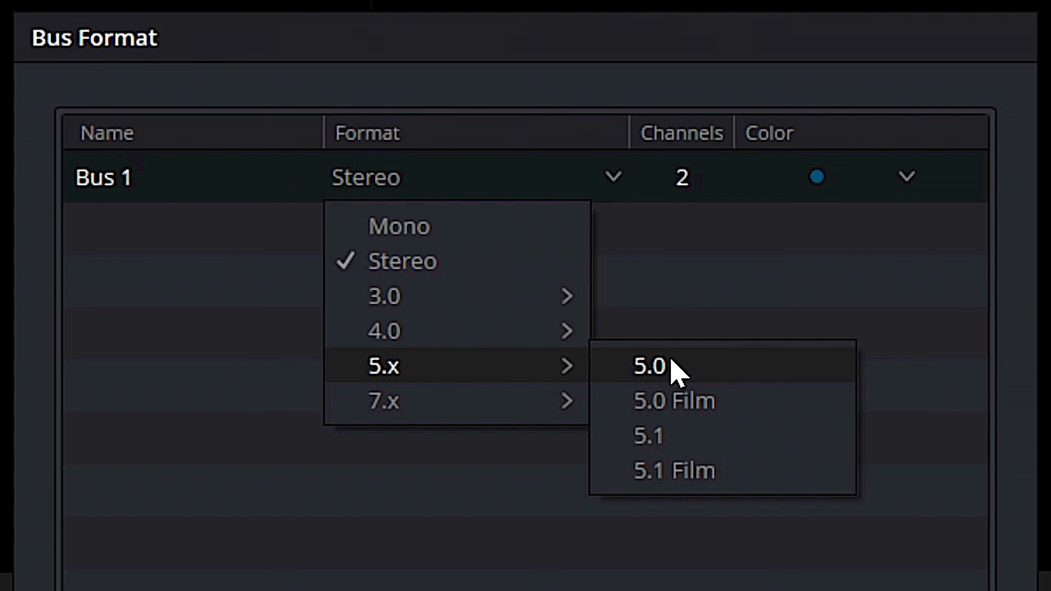
pyautogui.click(684, 439)
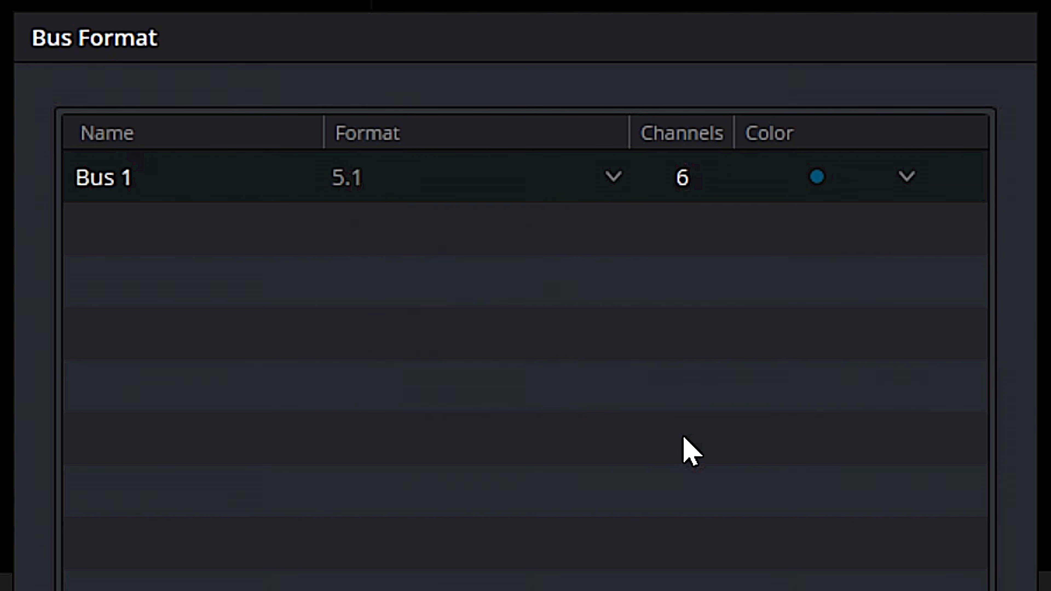
pyautogui.click(609, 178)
pyautogui.moveTo(557, 373)
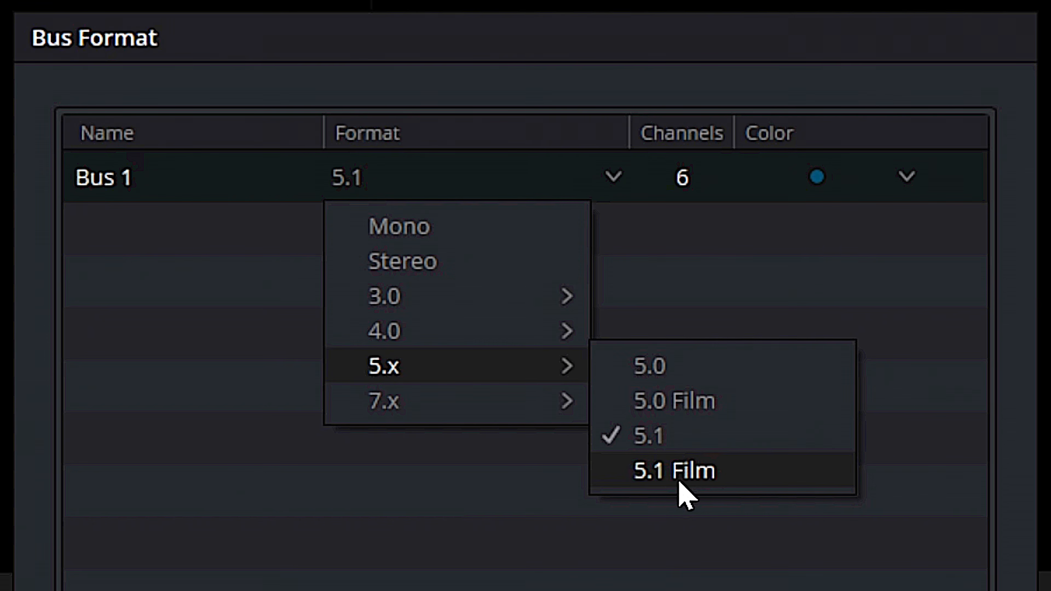
pyautogui.click(610, 587)
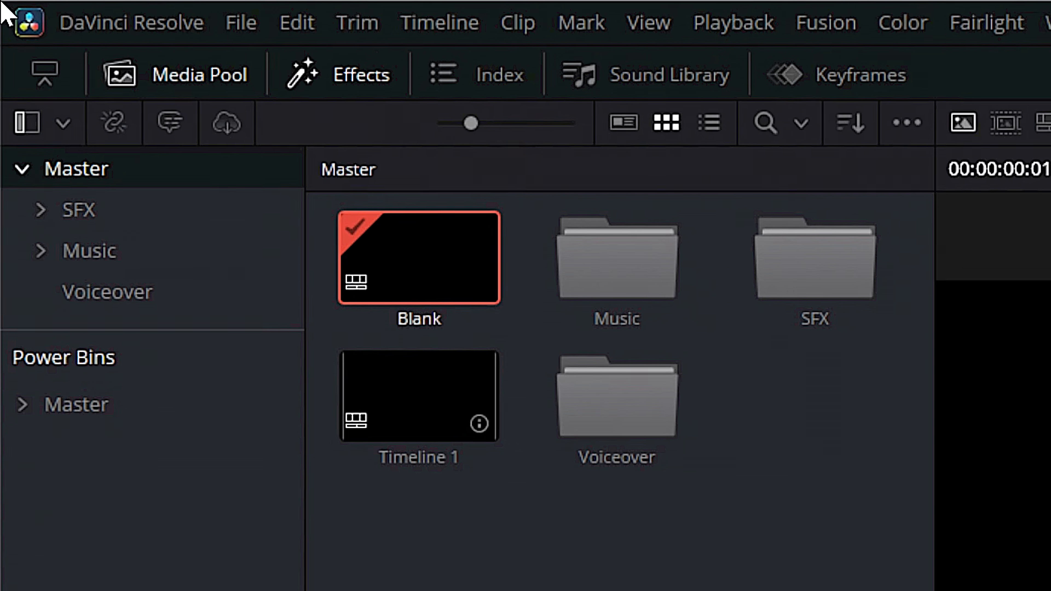
# Open the system preferences and turn off automatic speaker configuration
pyautogui.click(70, 22)
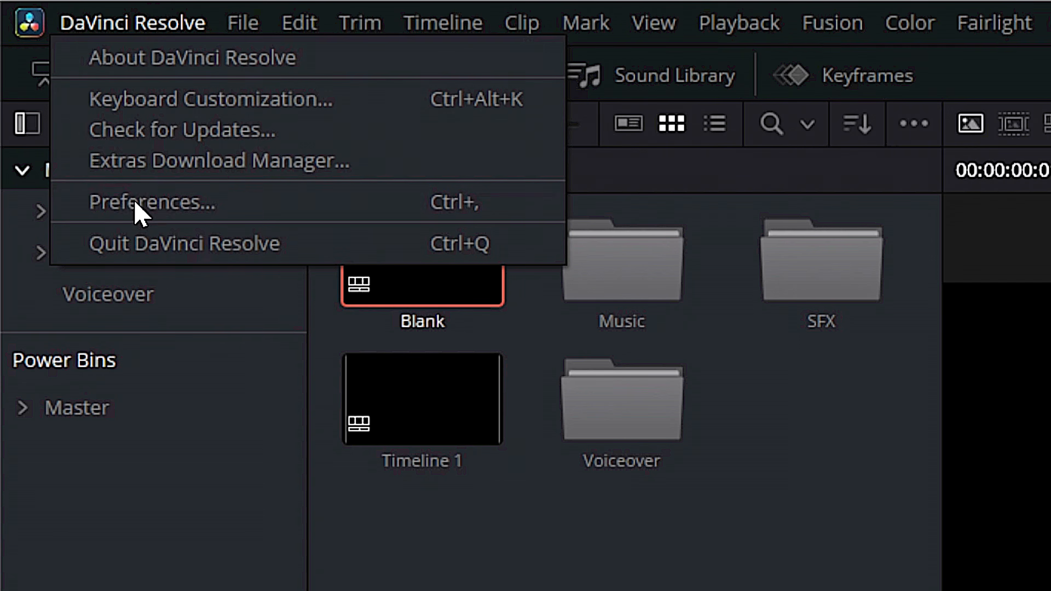
pyautogui.click(134, 212)
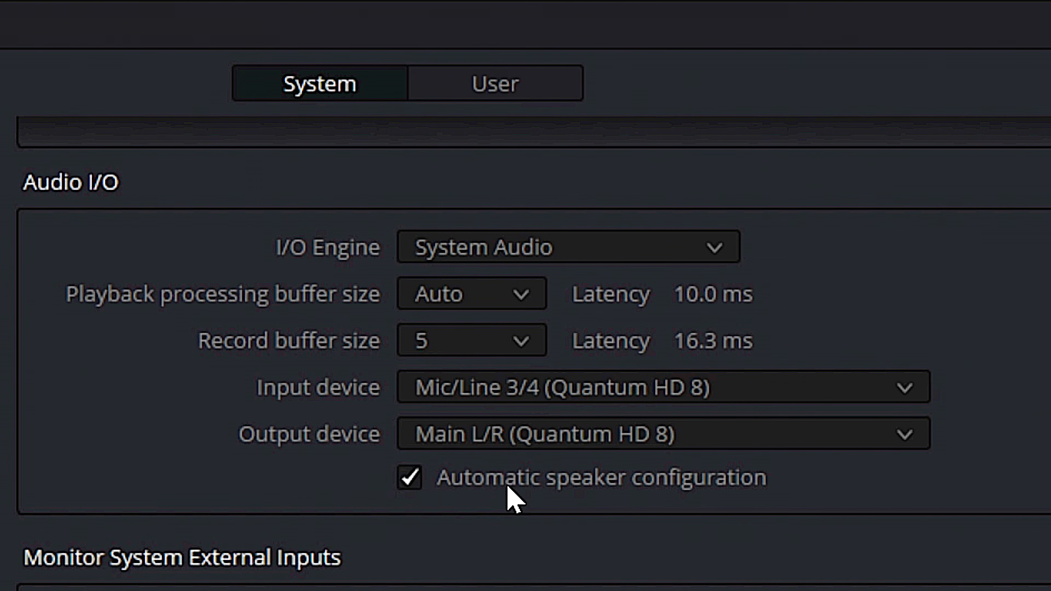
pyautogui.click(405, 477)
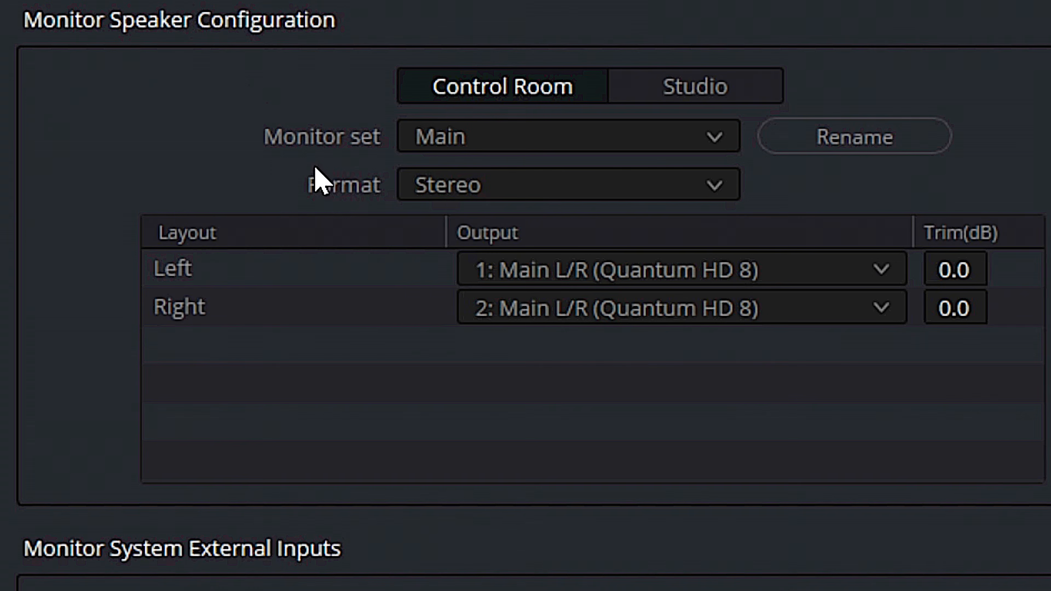
# Set the control room monitor format to 5.1, routing Left and Right to Main L/R (Quantum HD 8) outputs 1 and 2
pyautogui.click(472, 195)
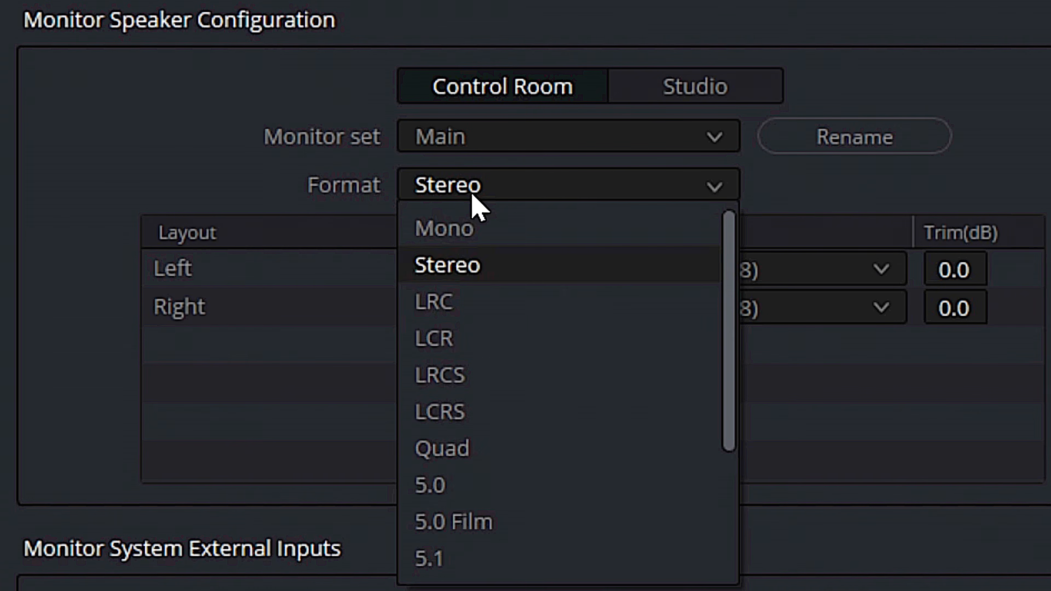
pyautogui.click(430, 559)
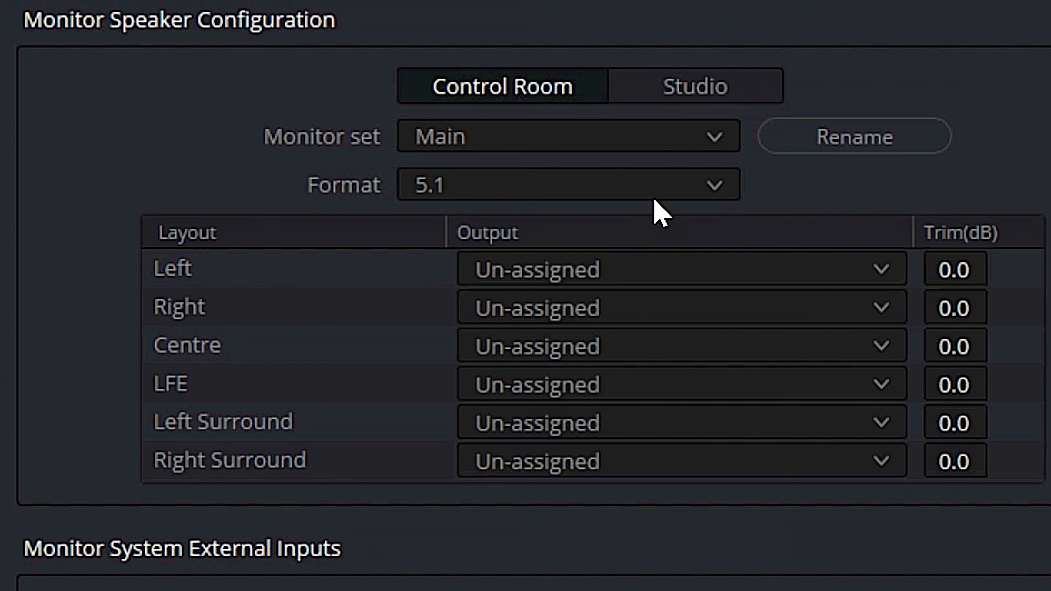
pyautogui.click(564, 273)
pyautogui.click(576, 357)
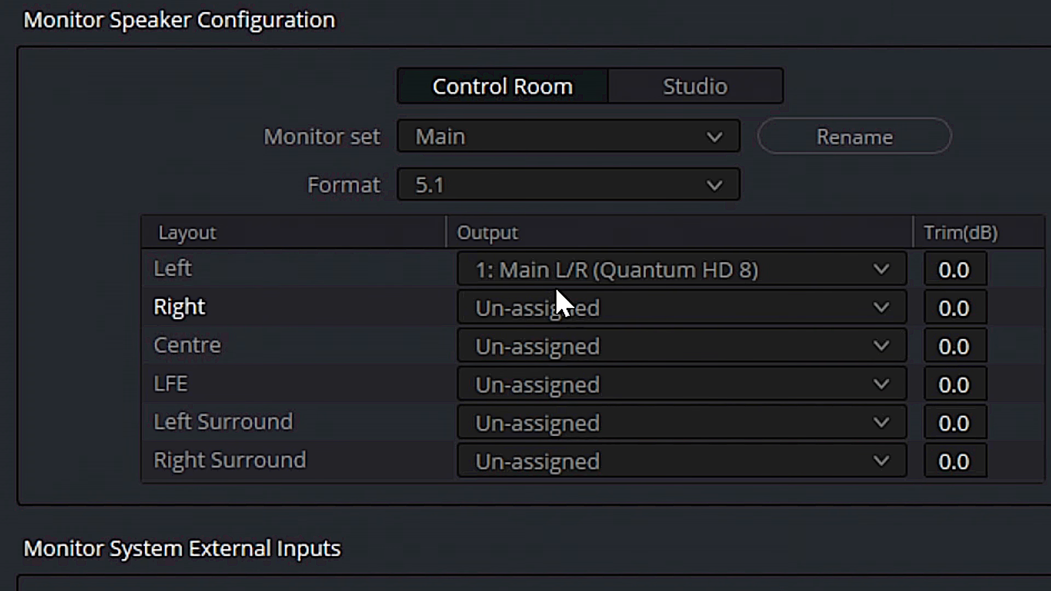
pyautogui.click(557, 318)
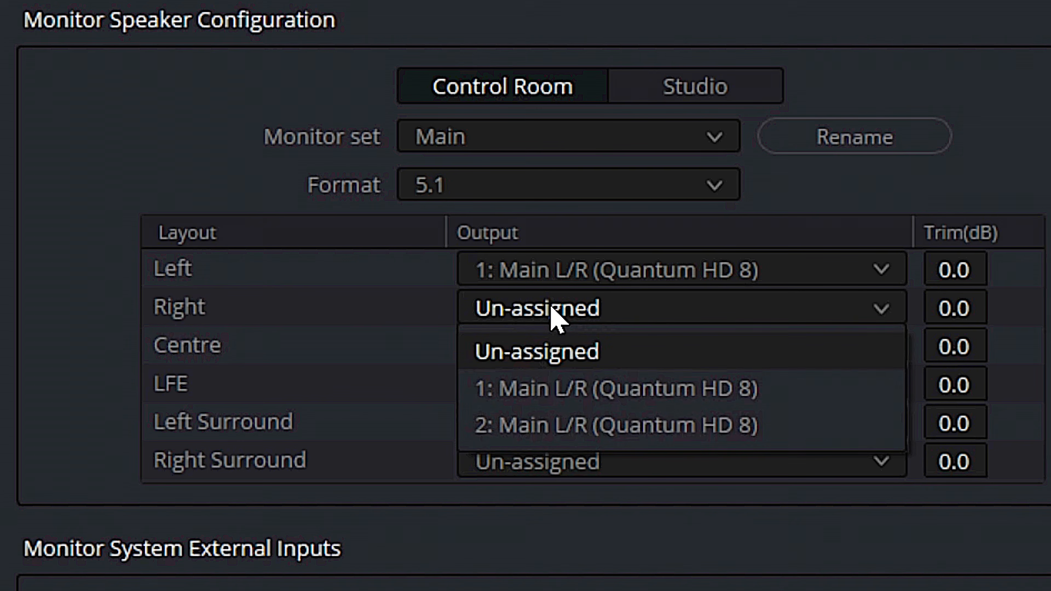
pyautogui.click(590, 430)
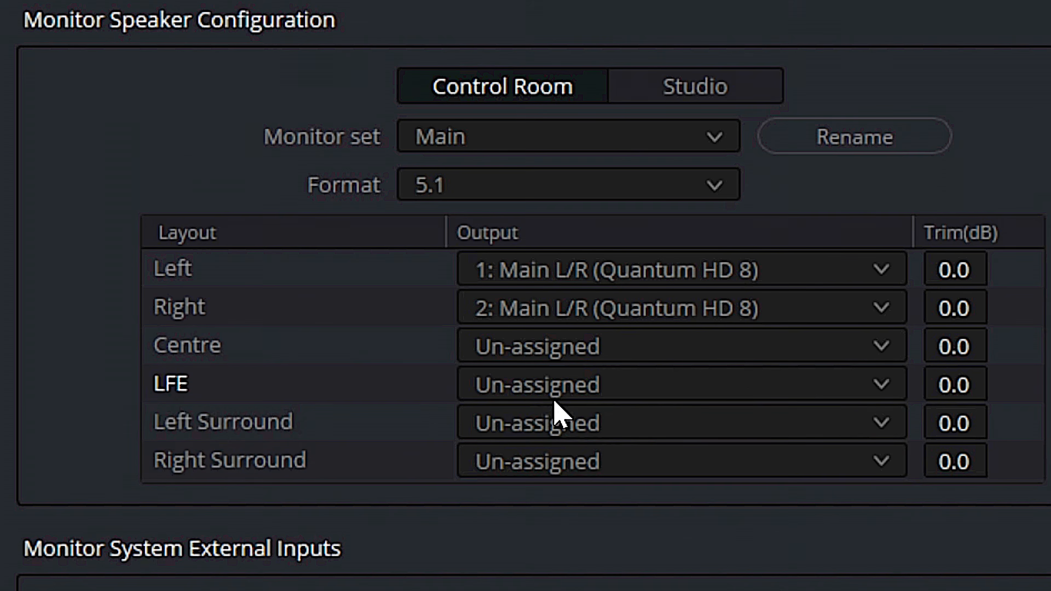
# Re-enable automatic speaker configuration and save the preferences
pyautogui.scroll(-2, 556, 416)
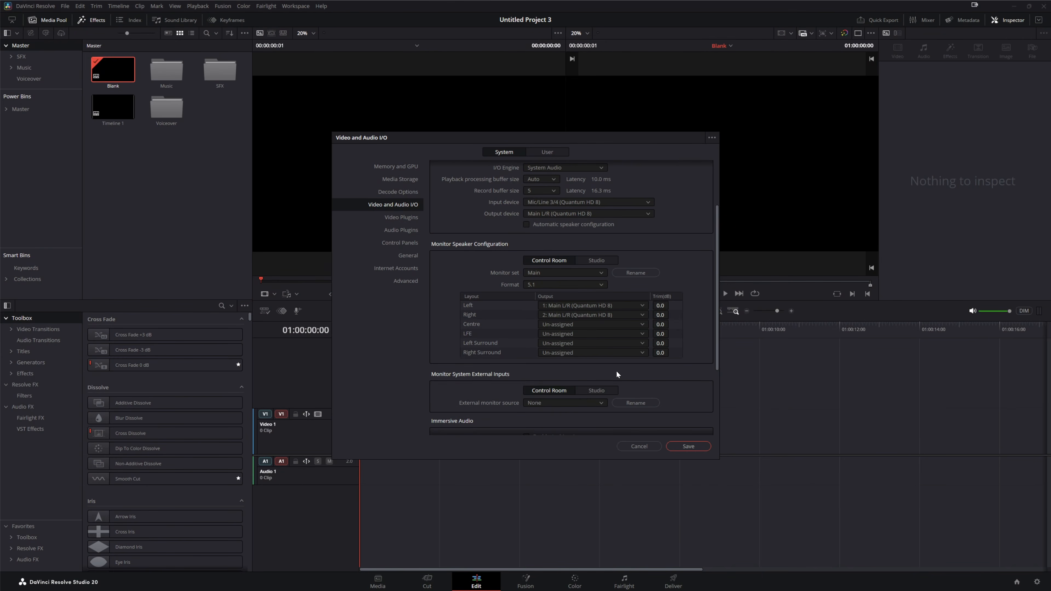
pyautogui.click(527, 224)
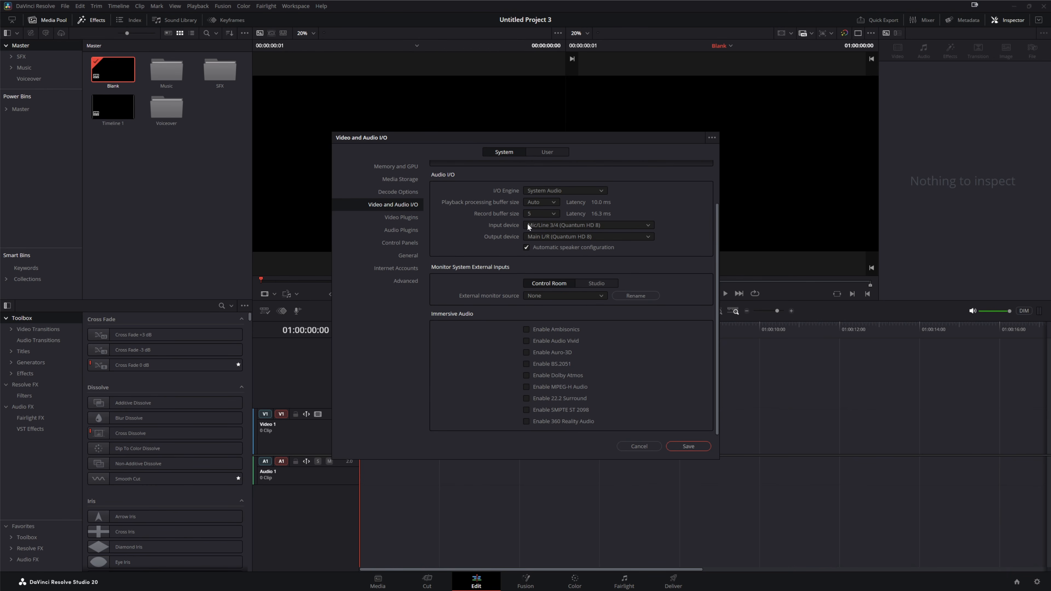
pyautogui.click(689, 446)
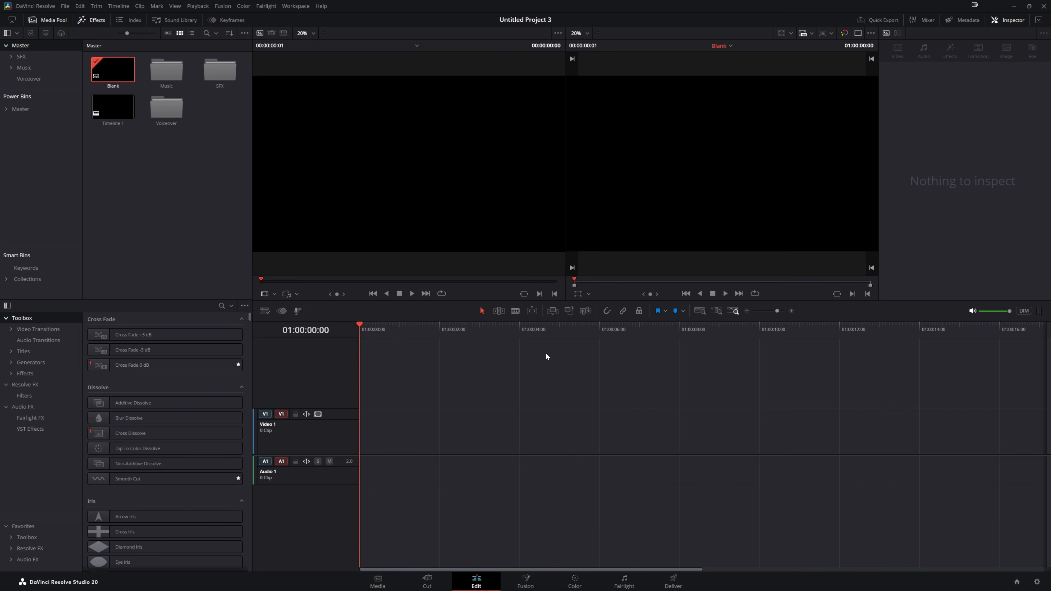
# Open the Fairlight Bus Format settings and add a second bus
pyautogui.click(266, 6)
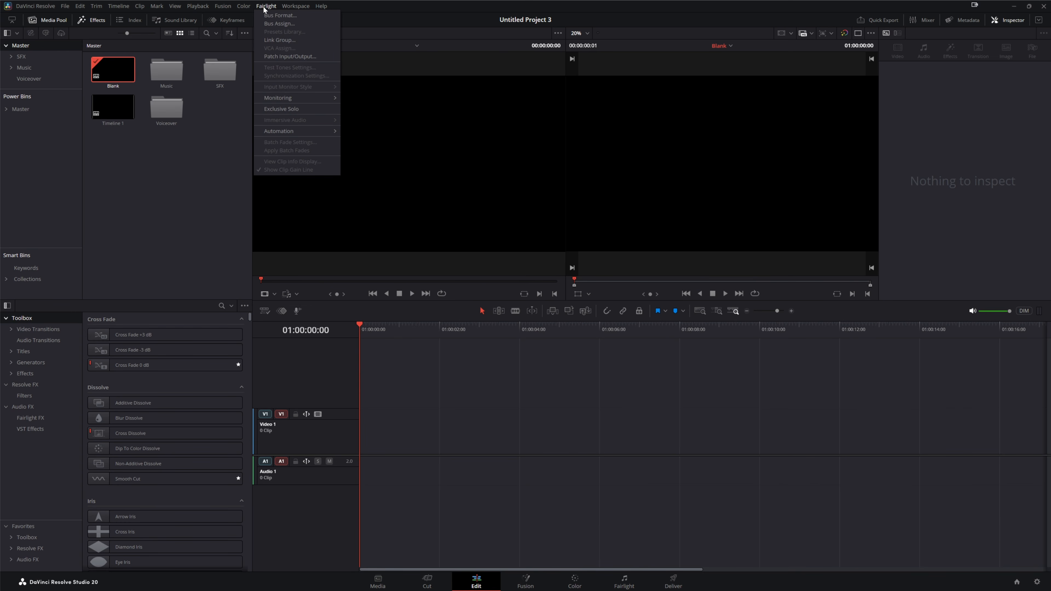
pyautogui.click(280, 15)
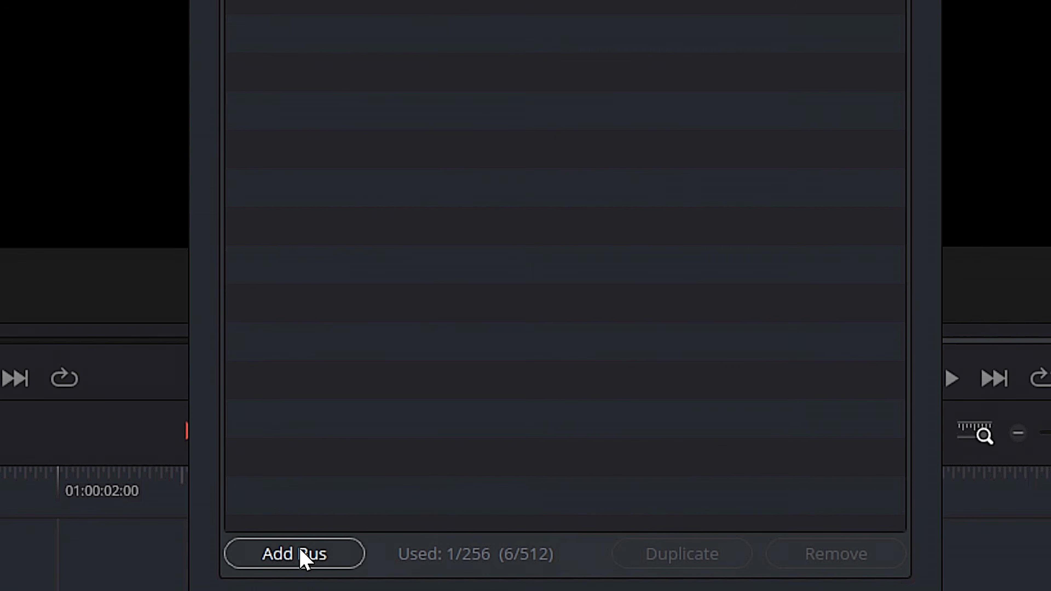
pyautogui.click(301, 554)
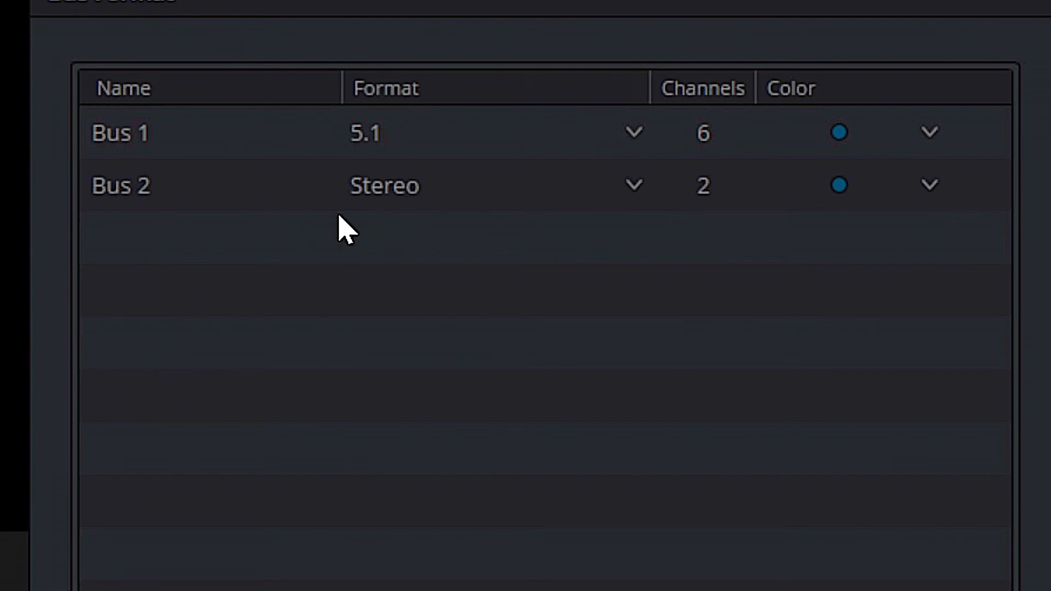
# Set Bus 1's format to Stereo and Bus 2's format to 5.1, then close the dialog
pyautogui.click(634, 135)
pyautogui.click(422, 216)
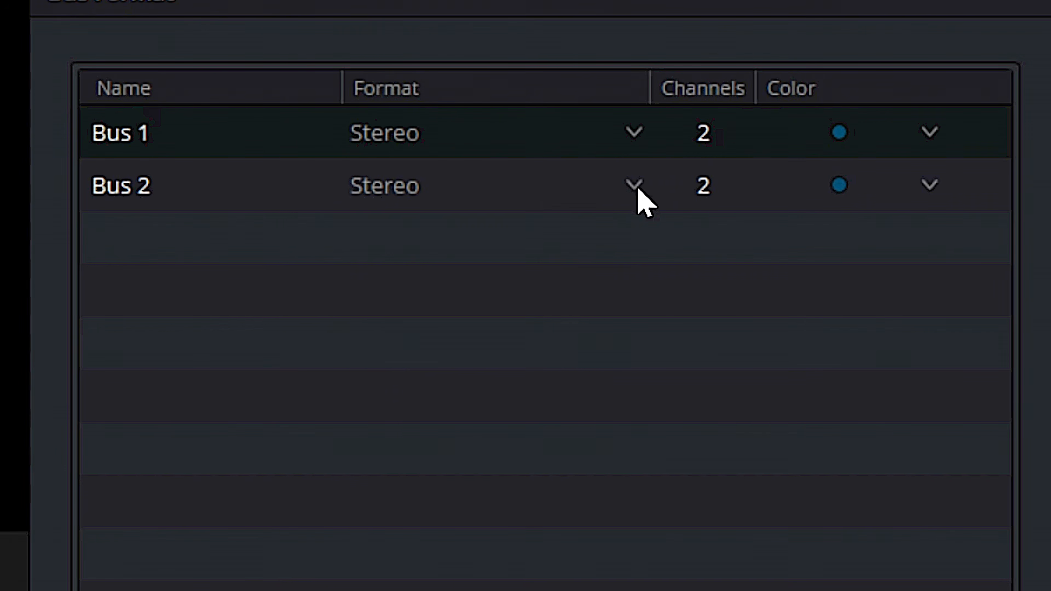
pyautogui.click(635, 187)
pyautogui.moveTo(497, 378)
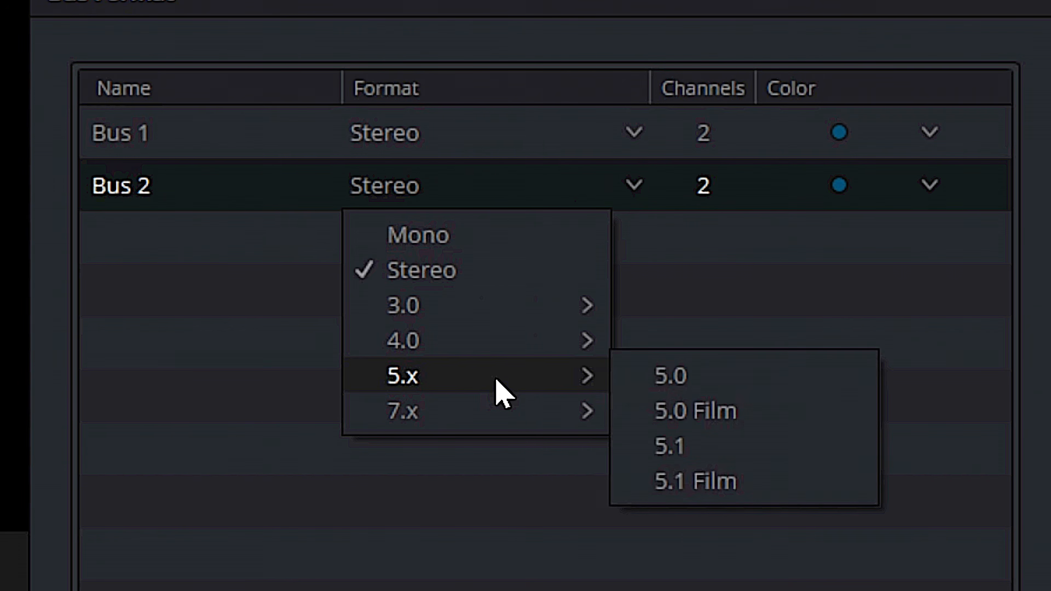
pyautogui.click(696, 446)
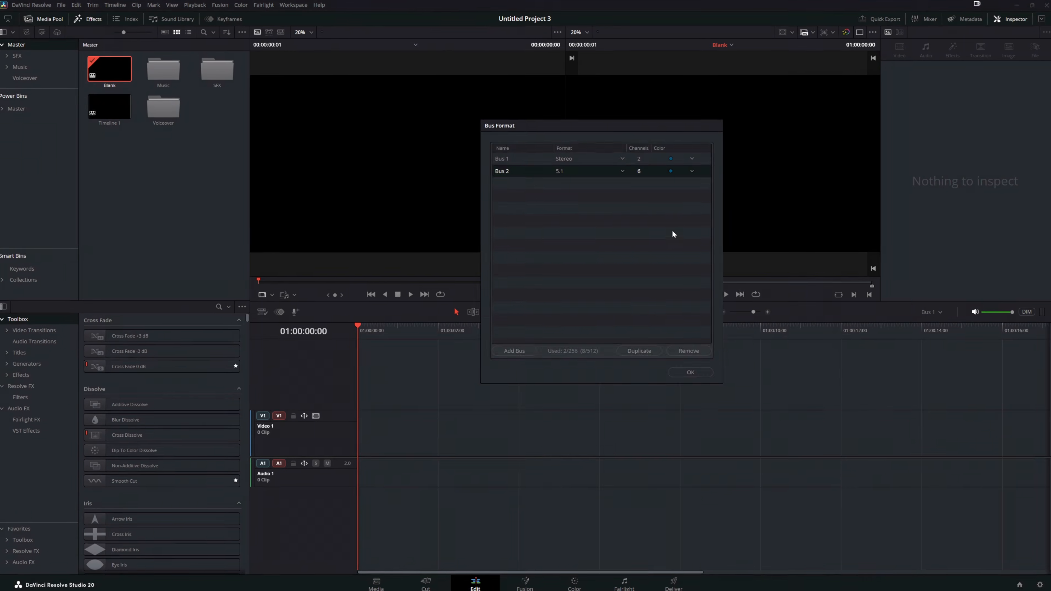
pyautogui.click(690, 374)
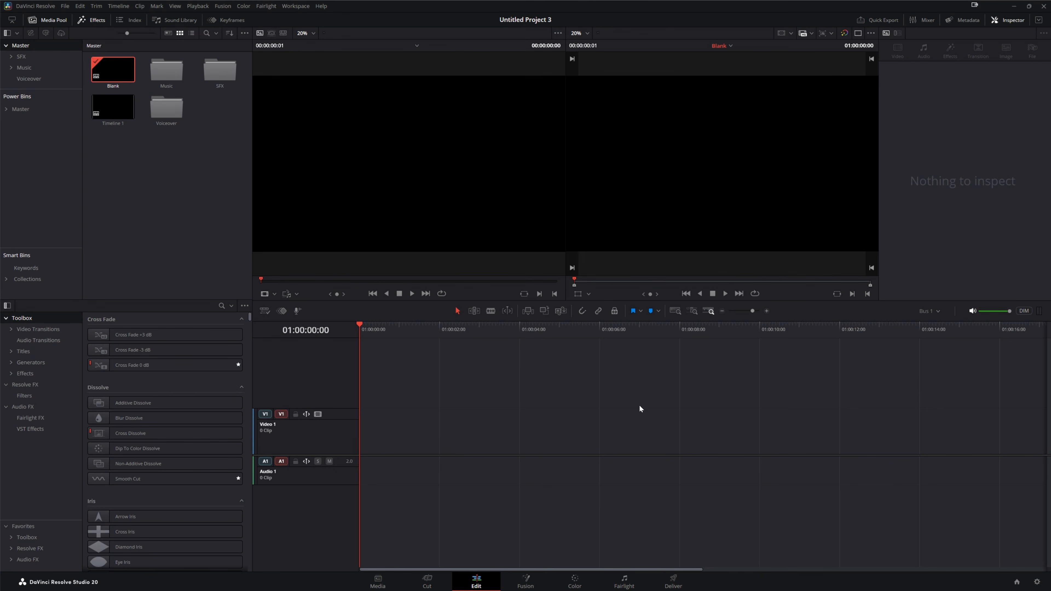
# On the Fairlight page, add six mono audio tracks below Audio 1
pyautogui.click(626, 582)
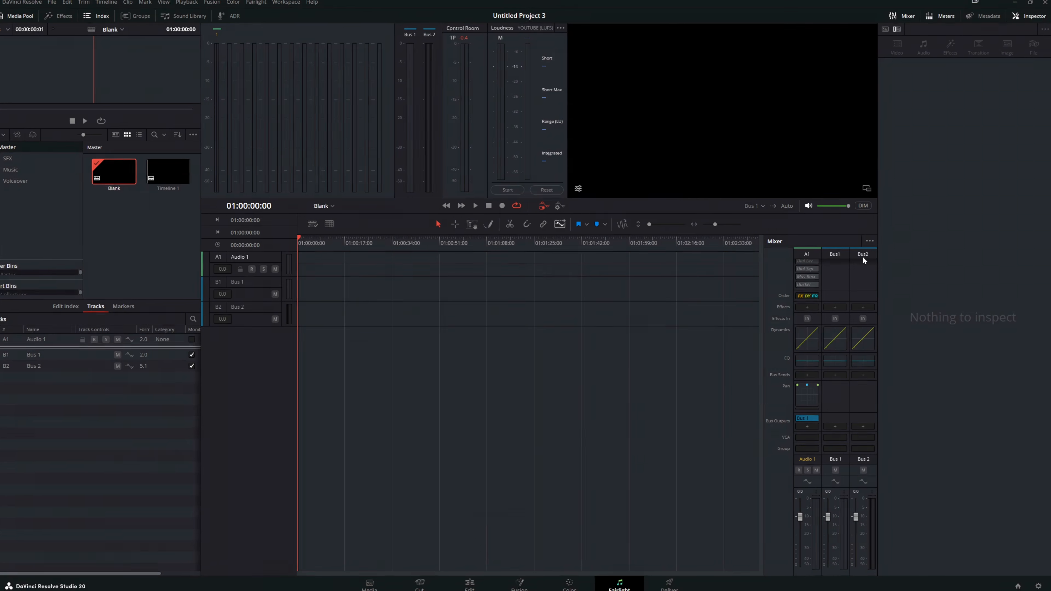
pyautogui.rightClick(276, 257)
pyautogui.click(296, 273)
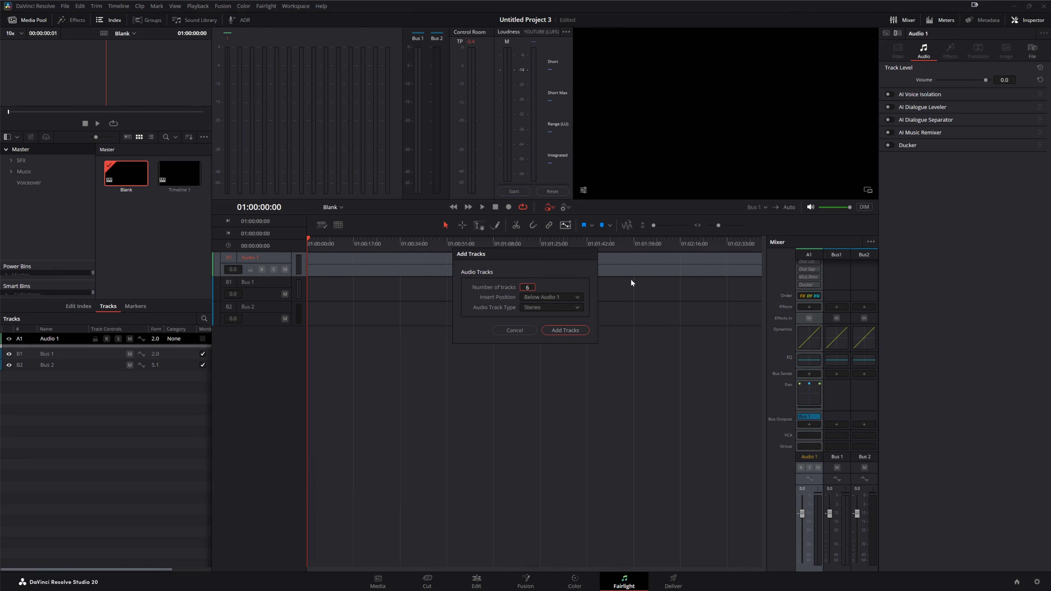
pyautogui.click(566, 309)
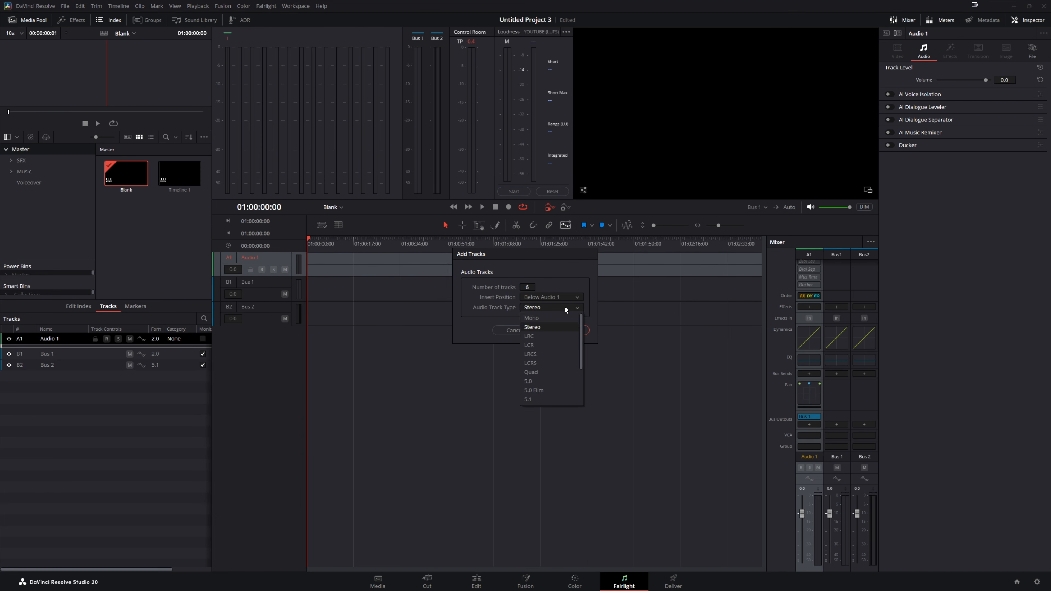
pyautogui.click(543, 317)
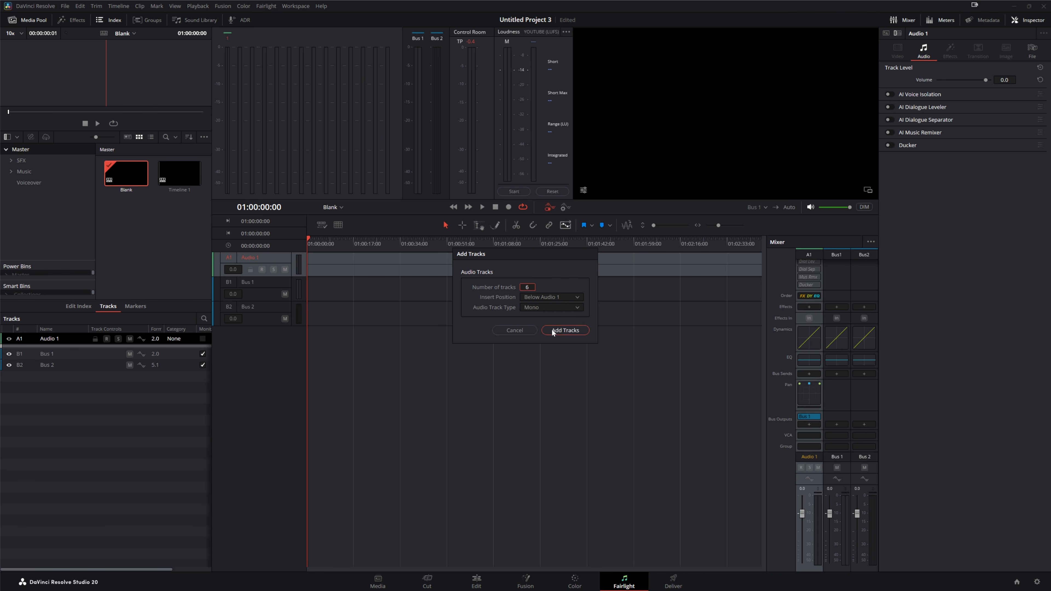
pyautogui.click(562, 297)
pyautogui.click(561, 331)
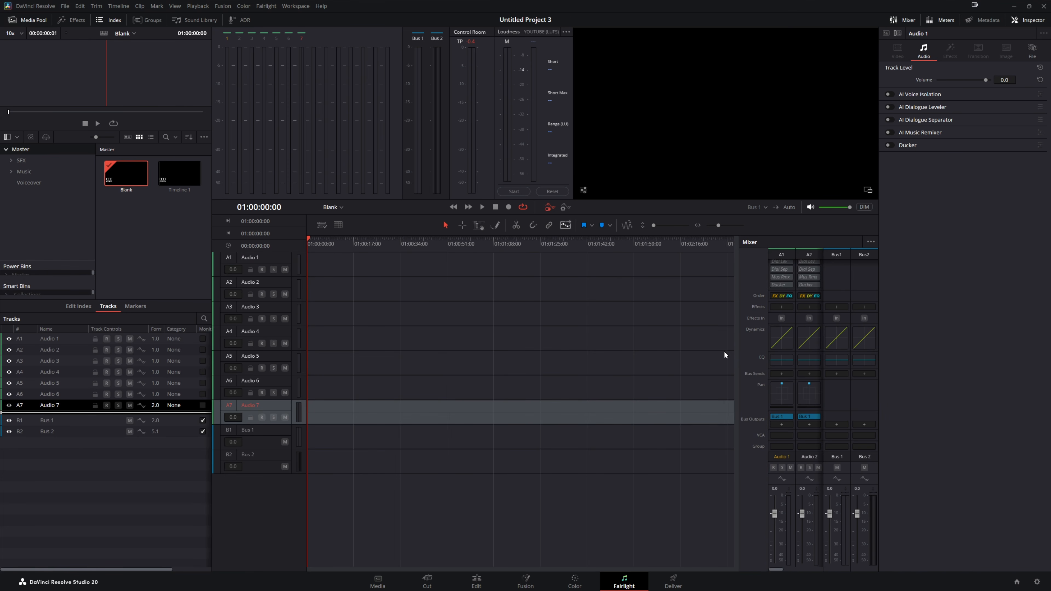
# Select Audio 1 through Audio 7 in the mixer and add Bus 2 as a bus output
pyautogui.moveTo(735, 352); pyautogui.dragTo(601, 349)
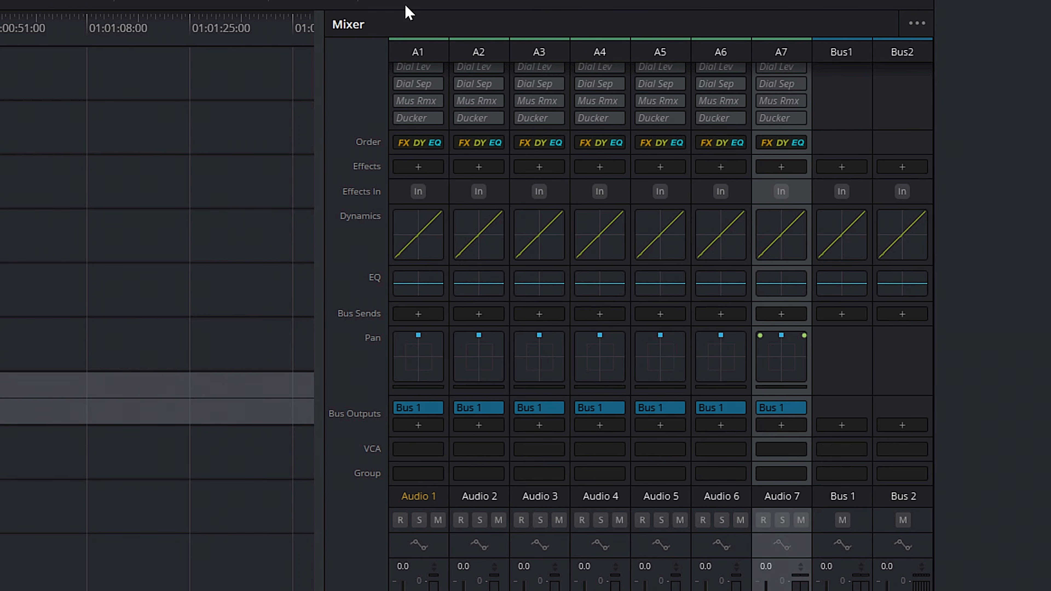
pyautogui.click(418, 55)
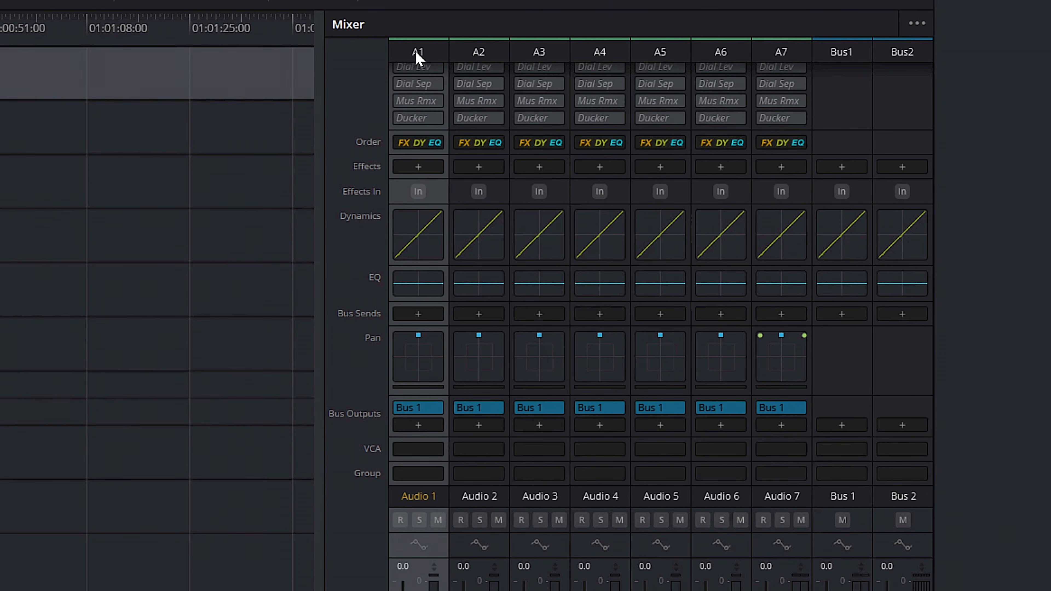
pyautogui.click(780, 55)
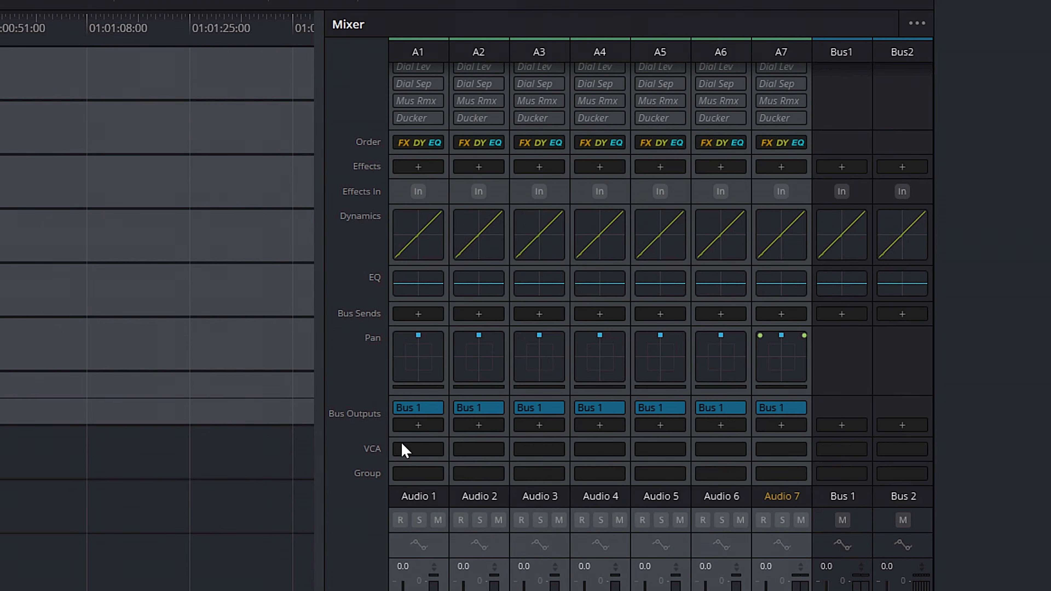
pyautogui.click(418, 426)
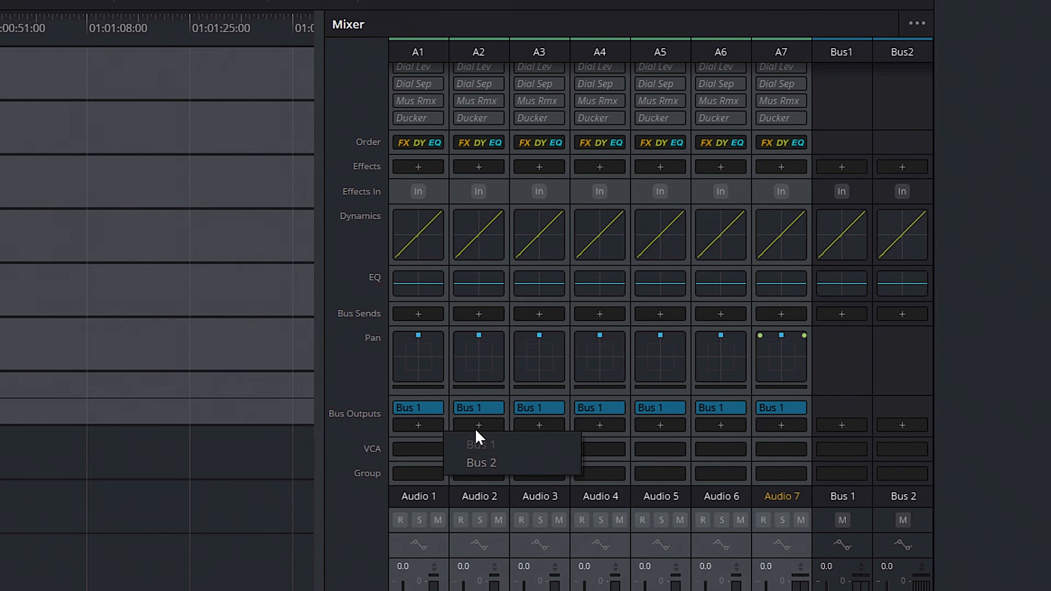
pyautogui.click(482, 463)
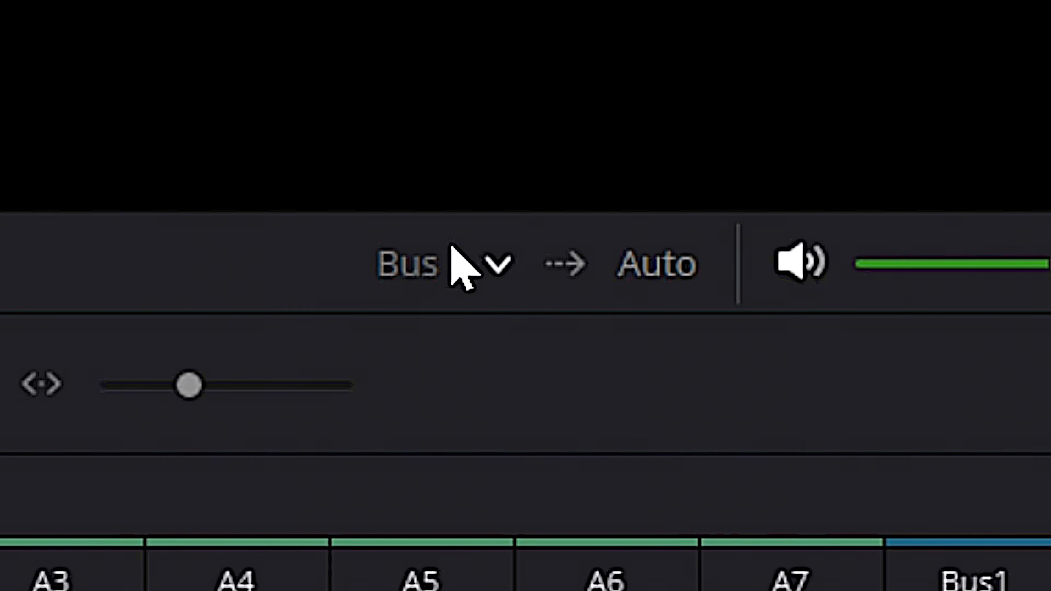
# Switch the monitored bus output to Bus 2
pyautogui.click(499, 264)
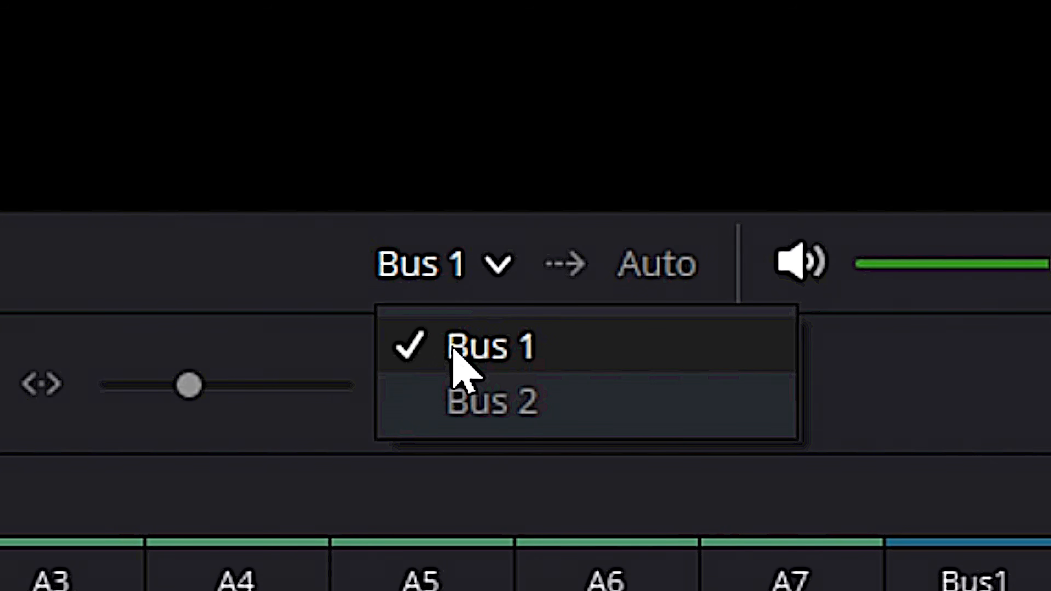
pyautogui.click(471, 410)
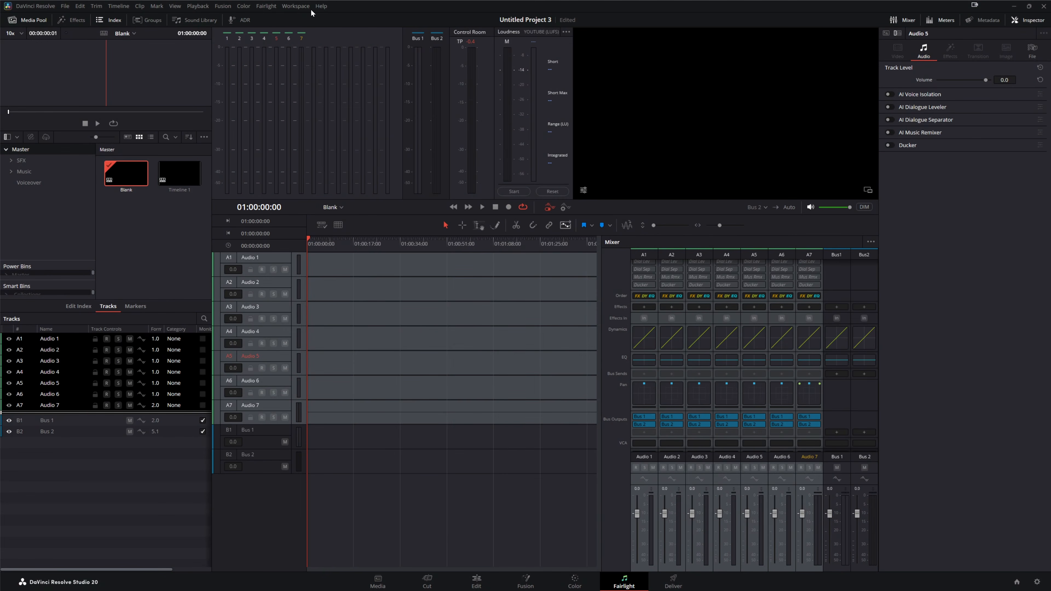
# Open the Bus Format settings and rename Bus 1 to Stereo Out and Bus 2 to 5.1
pyautogui.click(265, 6)
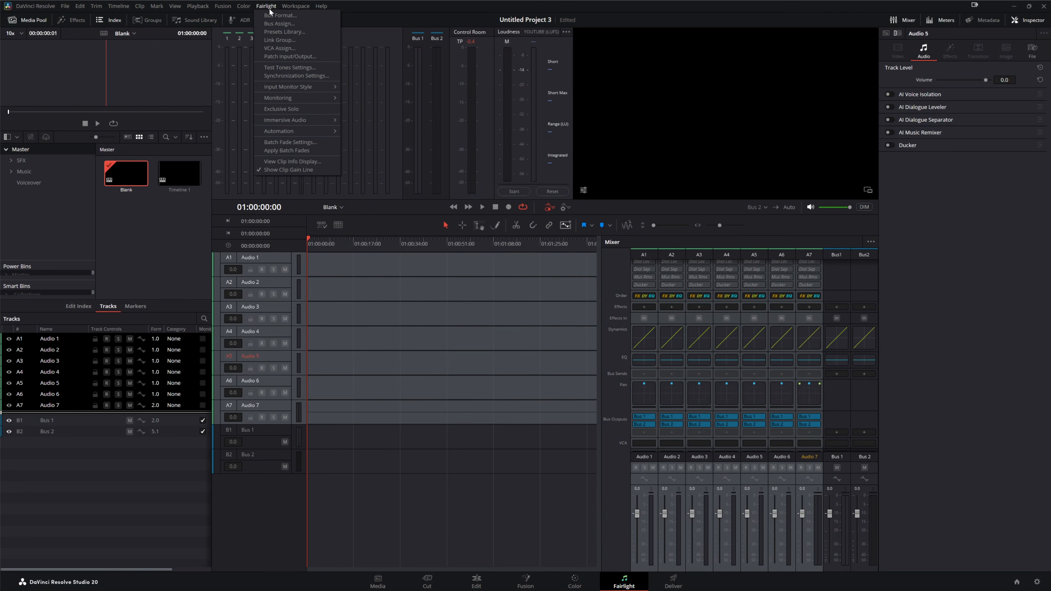
pyautogui.click(273, 15)
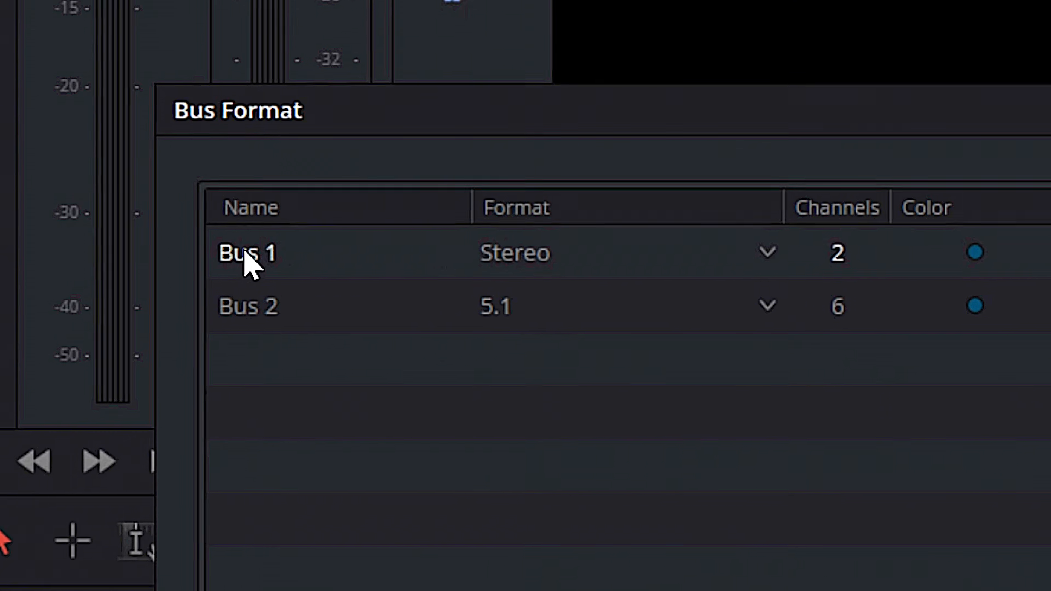
pyautogui.doubleClick(244, 252)
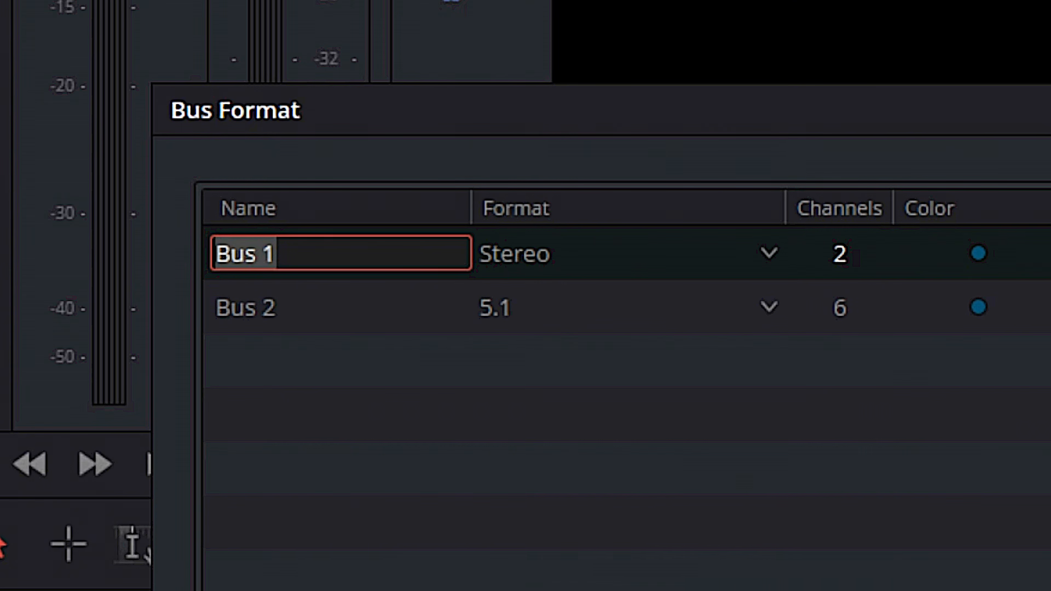
pyautogui.write('Stereo Out')
pyautogui.doubleClick(225, 306)
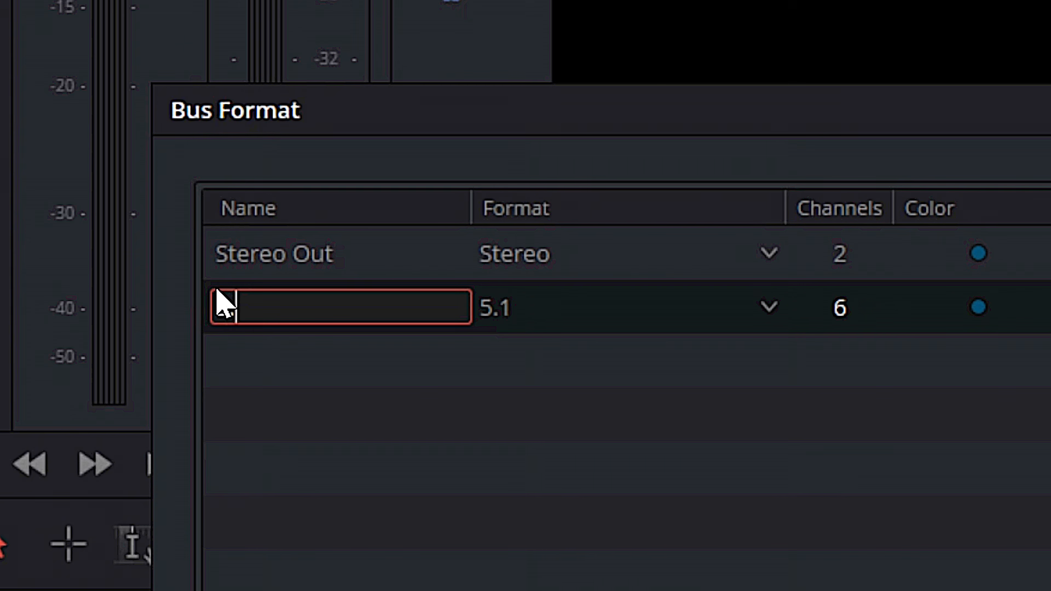
pyautogui.write('5.1')
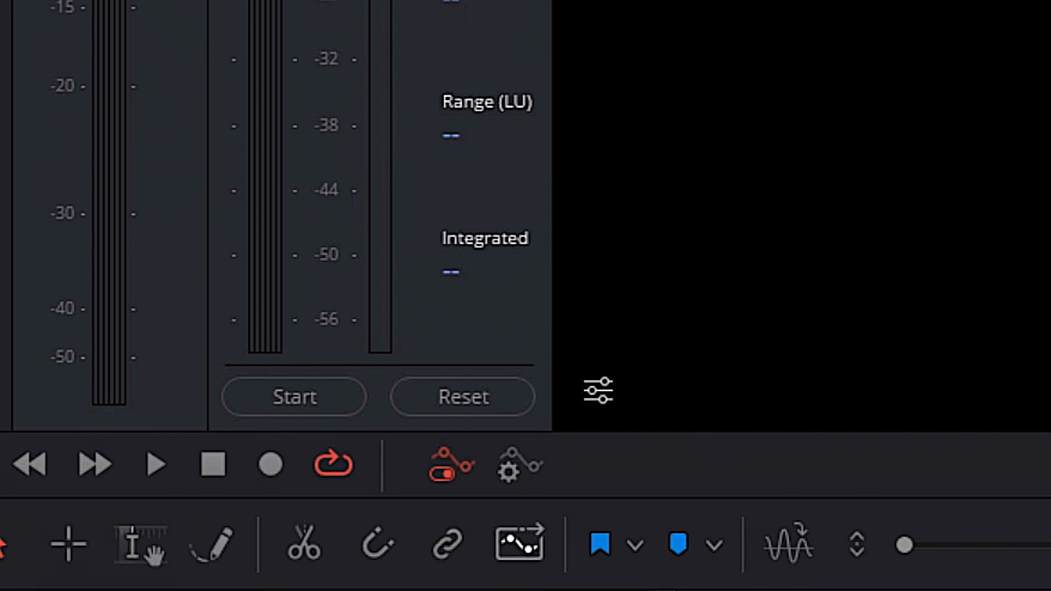
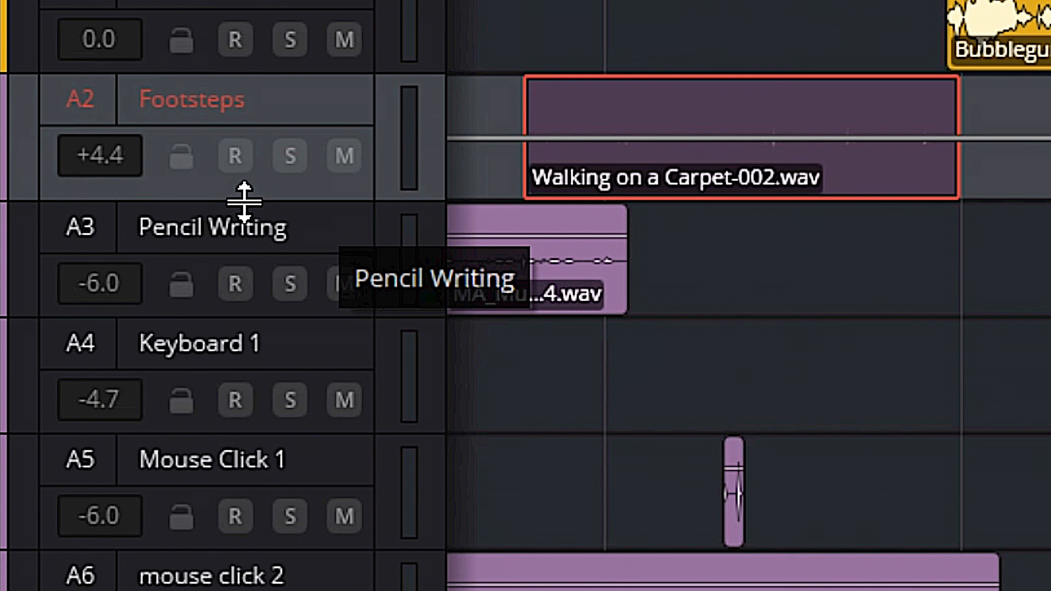
# Enlarge the Footsteps track and show its L/R Pan automation lane
pyautogui.moveTo(245, 200); pyautogui.dragTo(246, 495)
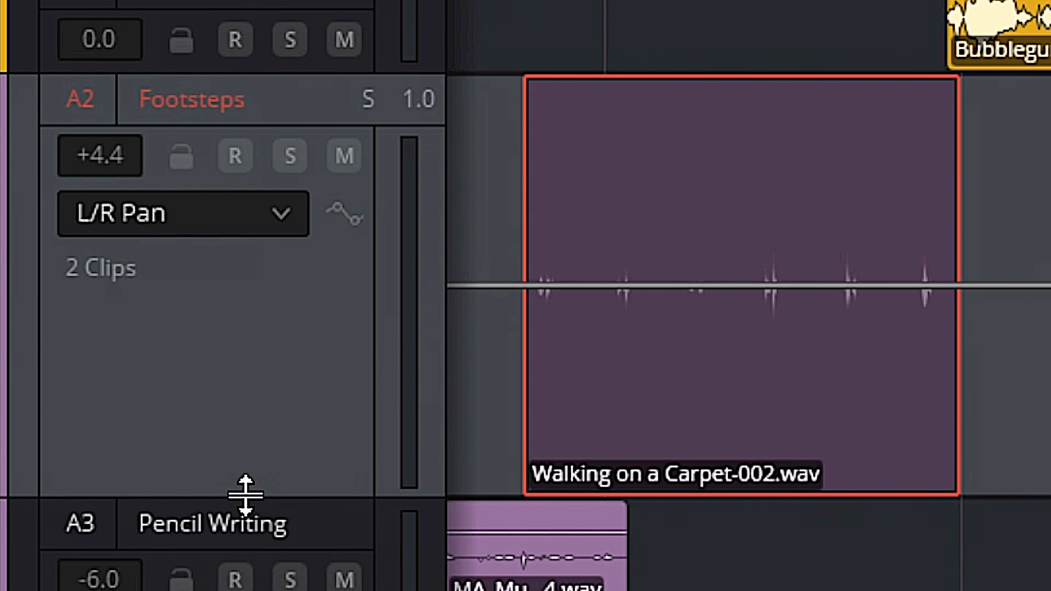
pyautogui.click(152, 221)
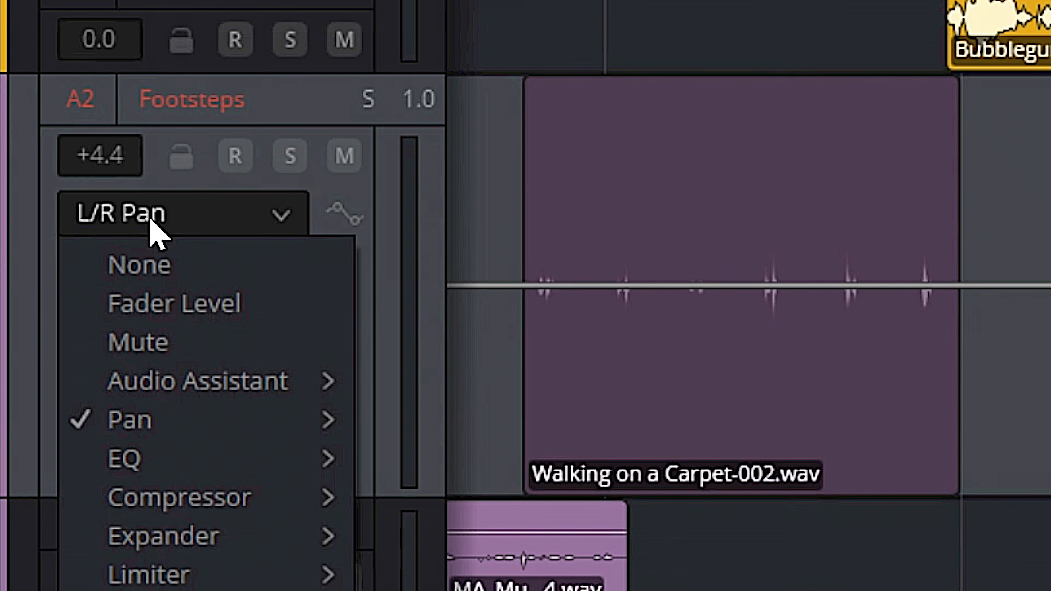
pyautogui.moveTo(333, 436)
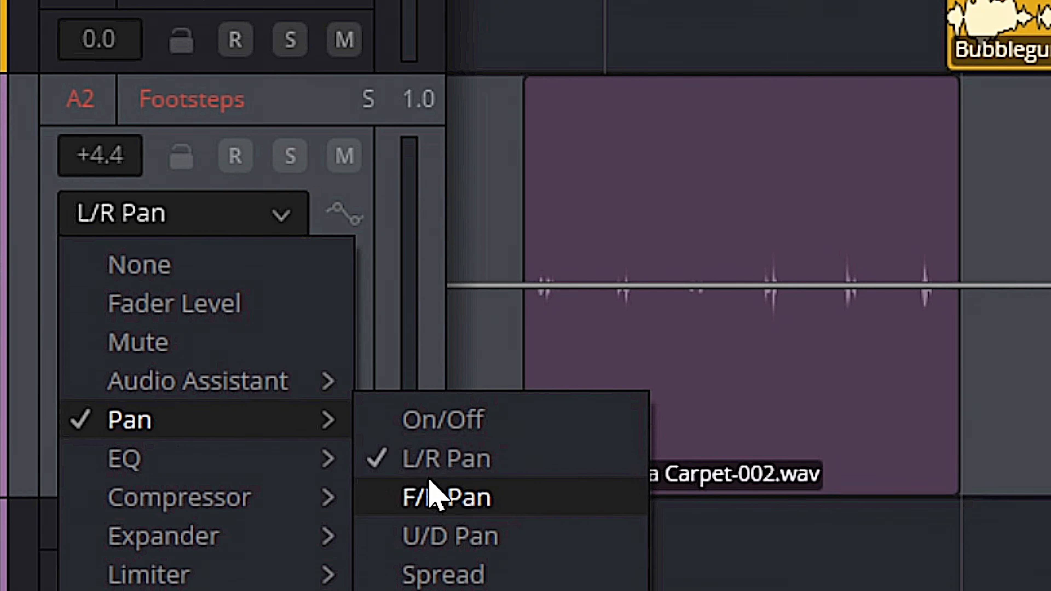
pyautogui.click(435, 468)
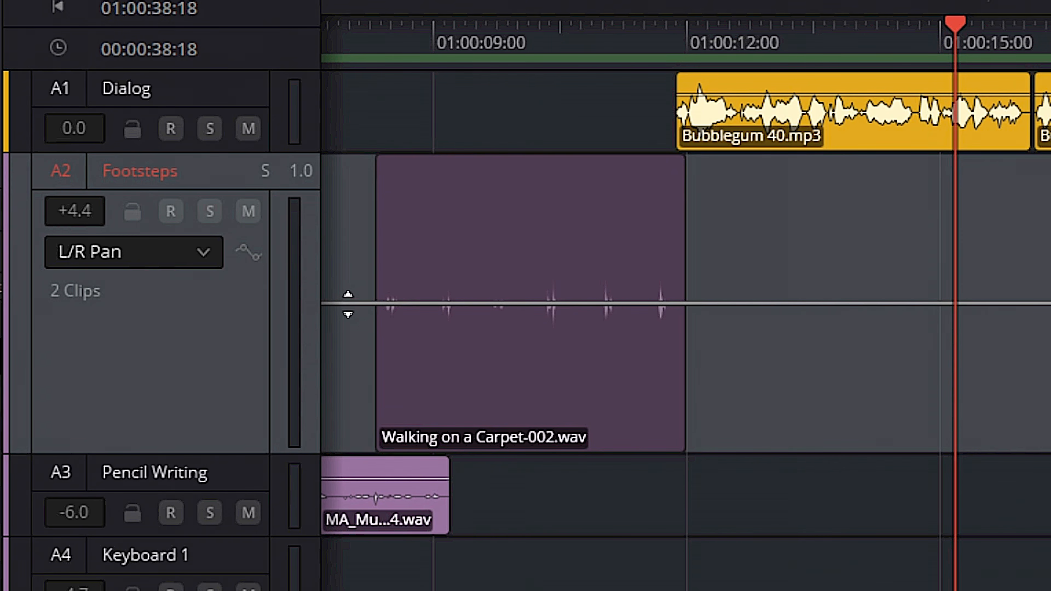
# Draw an L/R pan automation ramp across the first walking clip on the Footsteps track and play it back
pyautogui.moveTo(348, 303); pyautogui.dragTo(372, 143)
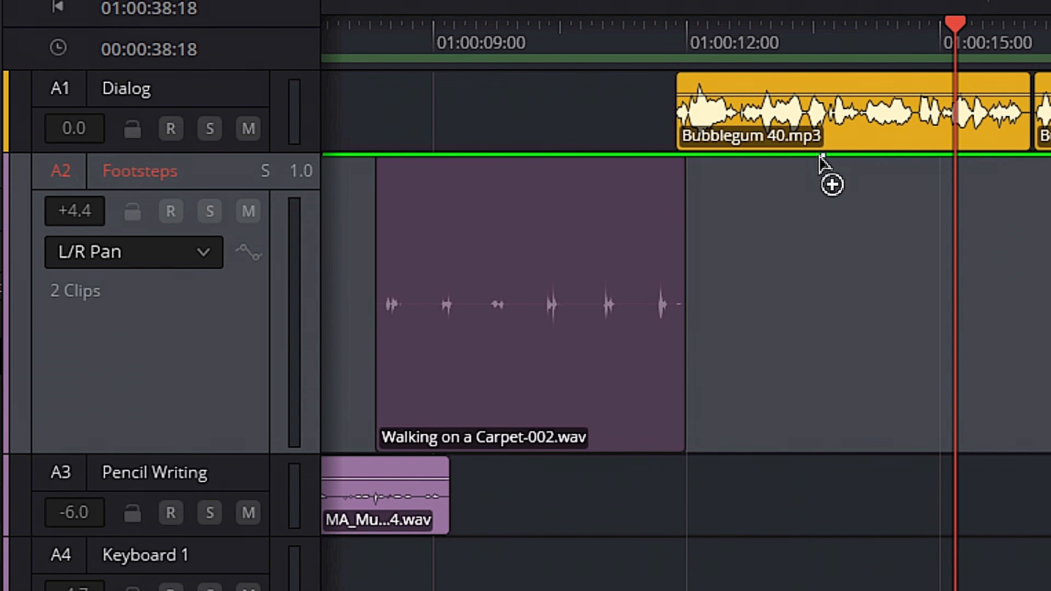
pyautogui.click(559, 156)
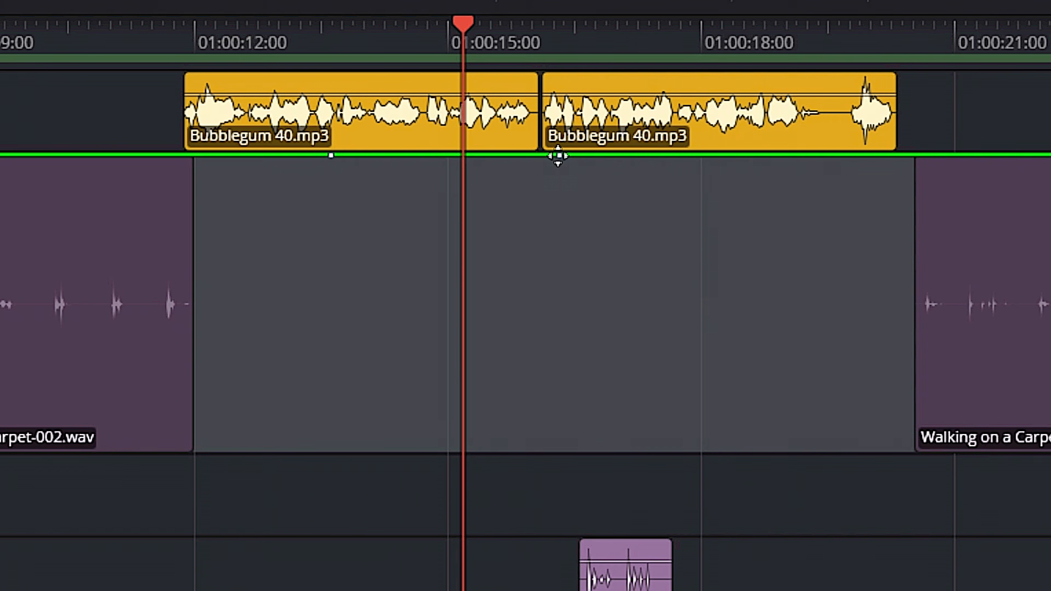
pyautogui.moveTo(559, 155); pyautogui.dragTo(525, 482)
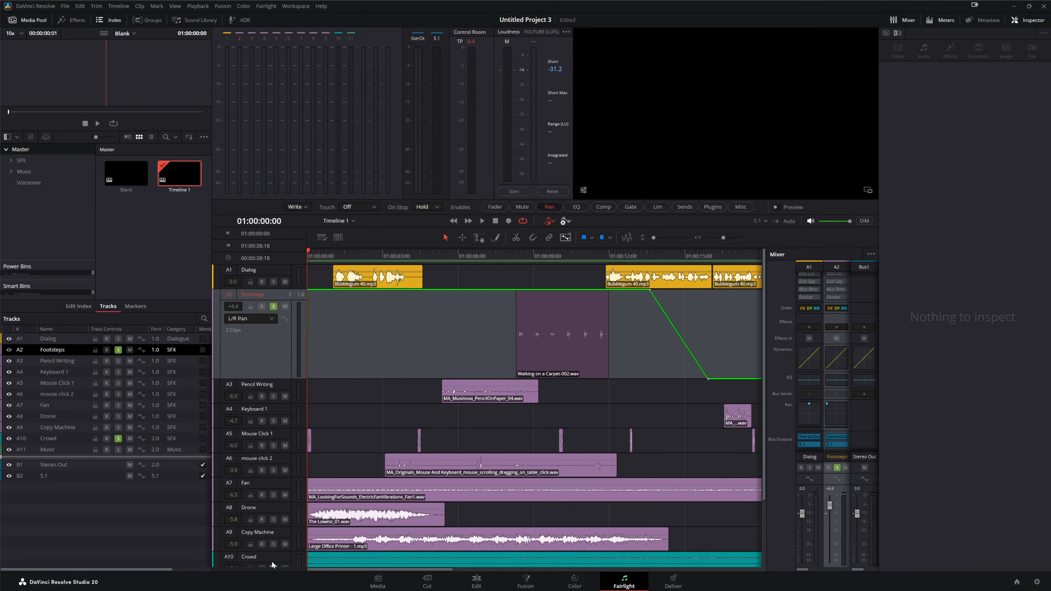
pyautogui.click(511, 257)
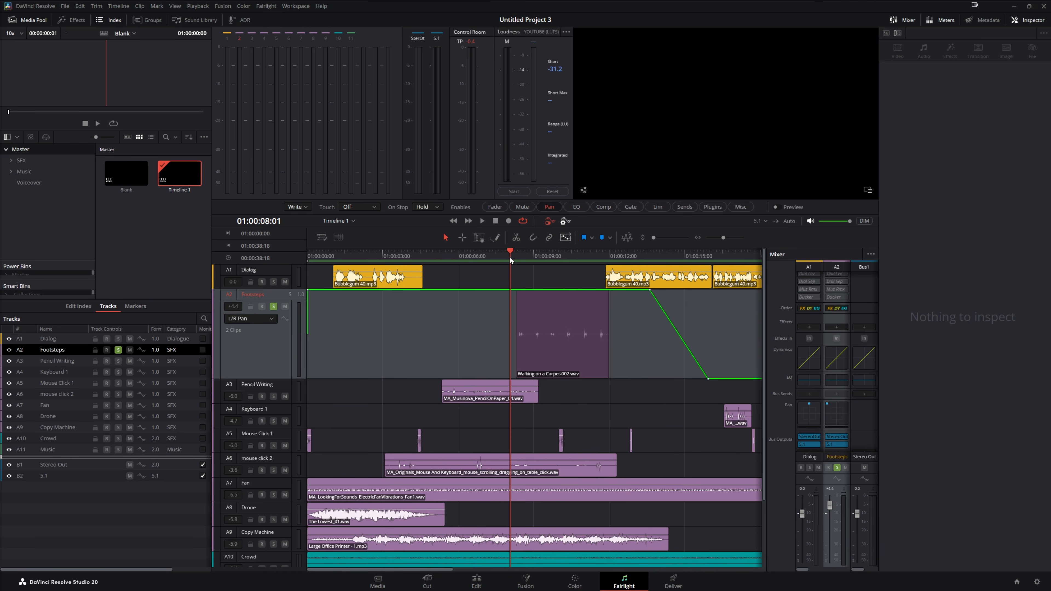
pyautogui.press('space')
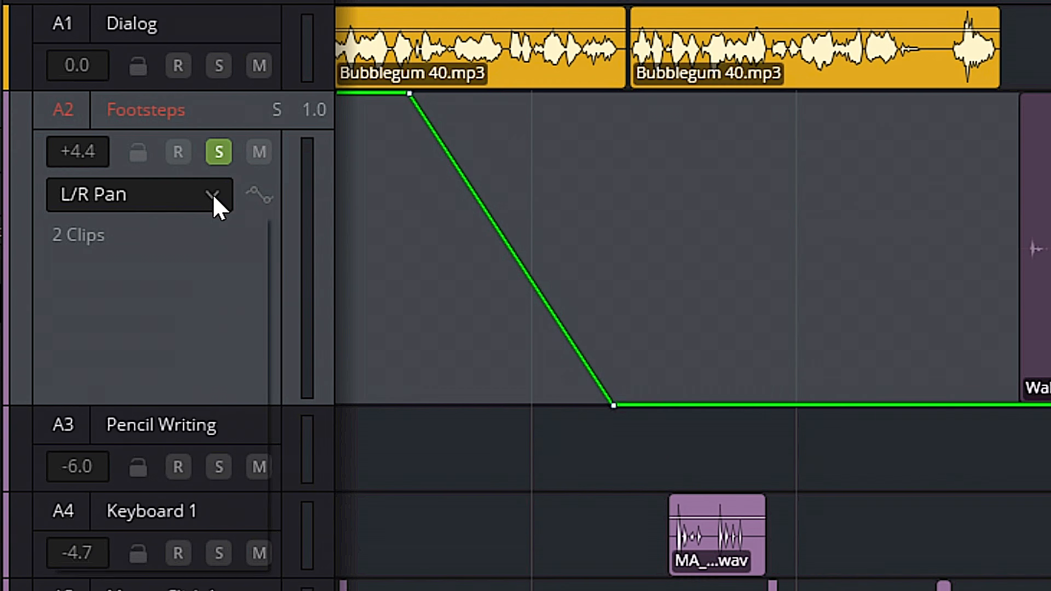
# Switch the Footsteps automation lane to F/B Pan and pull its line down to the back
pyautogui.click(271, 317)
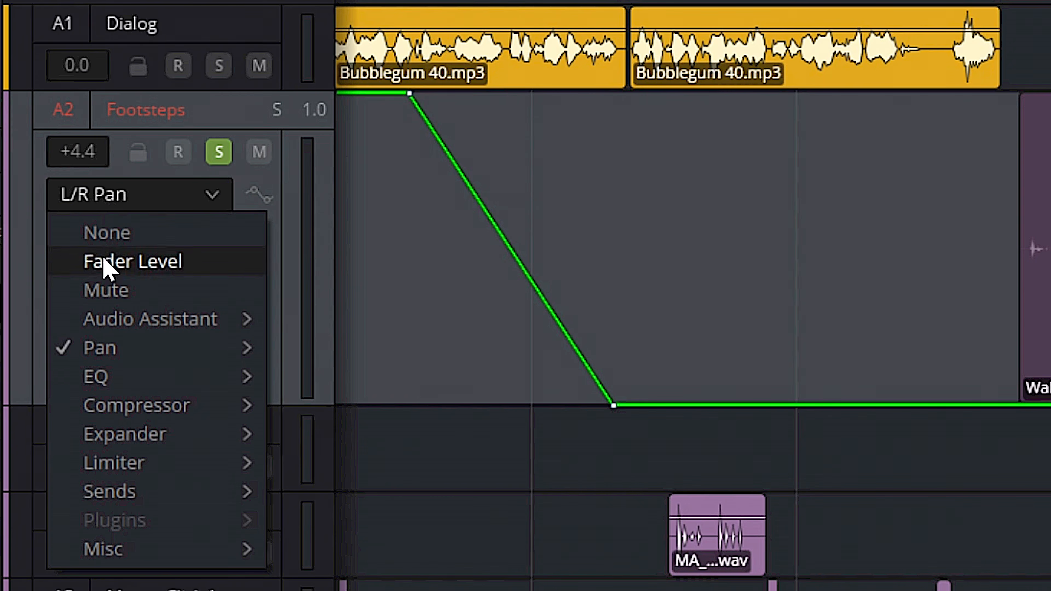
pyautogui.moveTo(98, 350)
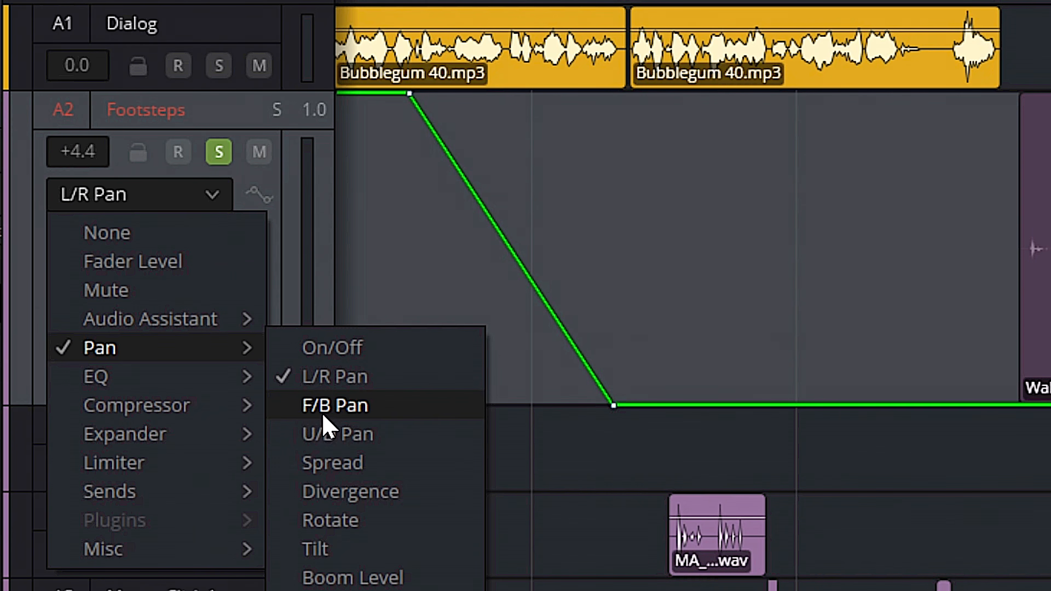
pyautogui.click(325, 405)
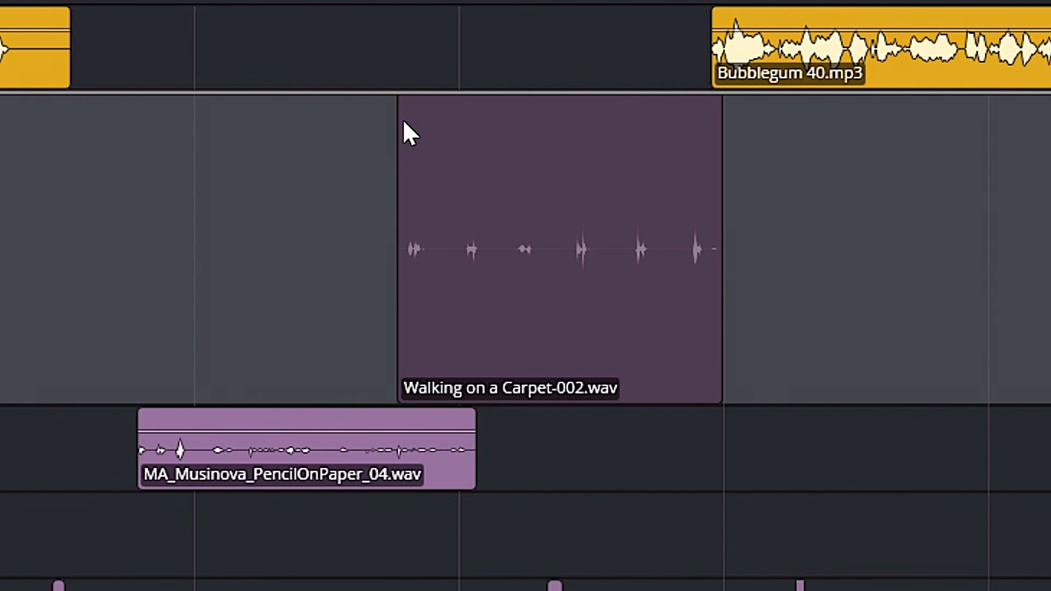
pyautogui.moveTo(267, 92); pyautogui.dragTo(212, 445)
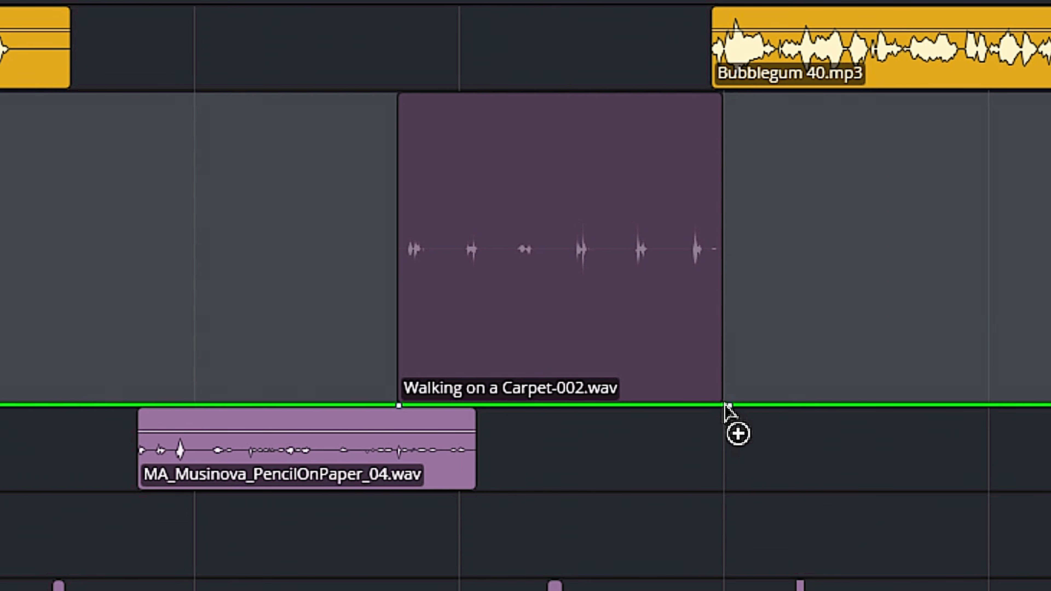
# Draw an F/B pan ramp from front to back across the second walking clip on Footsteps
pyautogui.moveTo(729, 406); pyautogui.dragTo(729, 83)
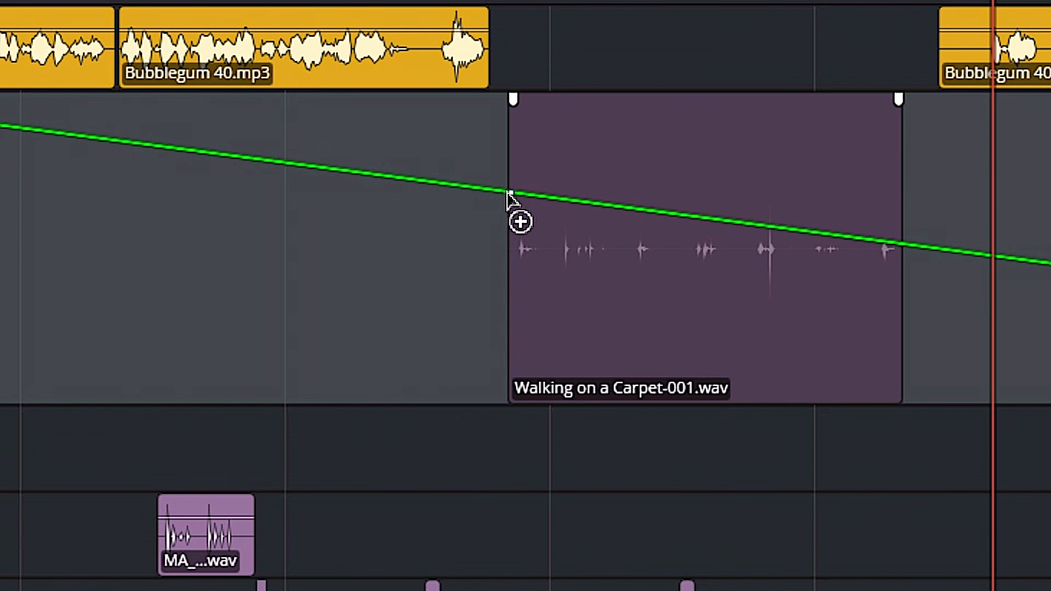
pyautogui.moveTo(510, 194); pyautogui.dragTo(502, 93)
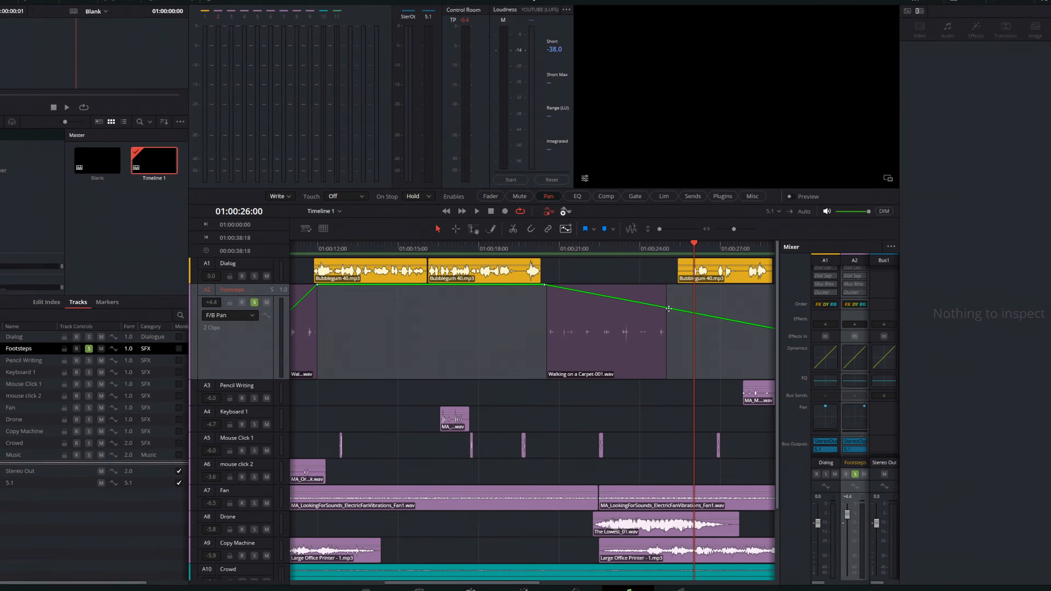
pyautogui.moveTo(906, 172); pyautogui.dragTo(917, 428)
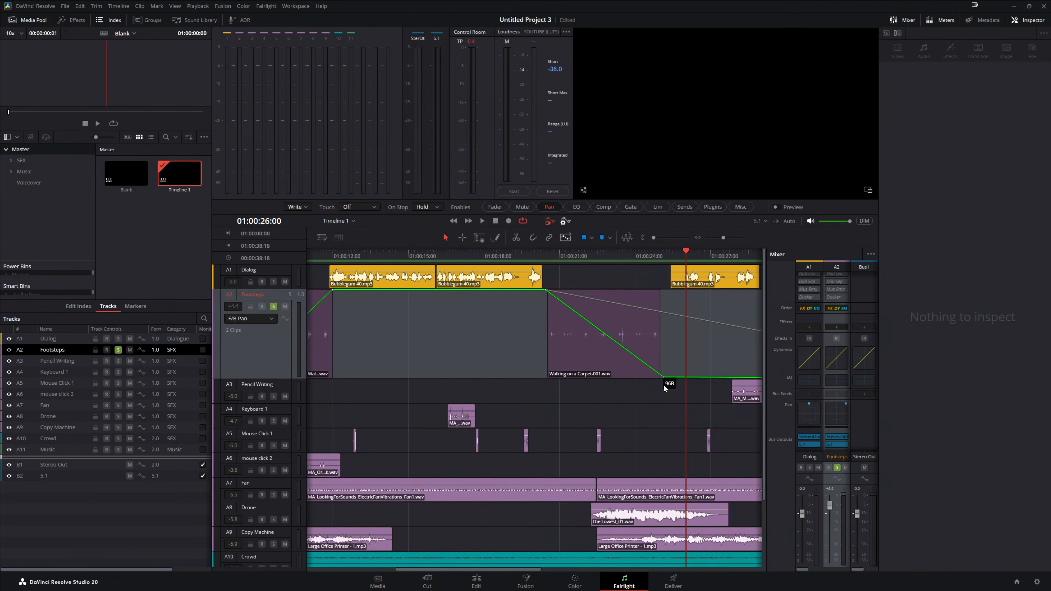
# Widen the mixer, open the Footsteps pan window in 3D view and play back the movement
pyautogui.moveTo(765, 377); pyautogui.dragTo(439, 374)
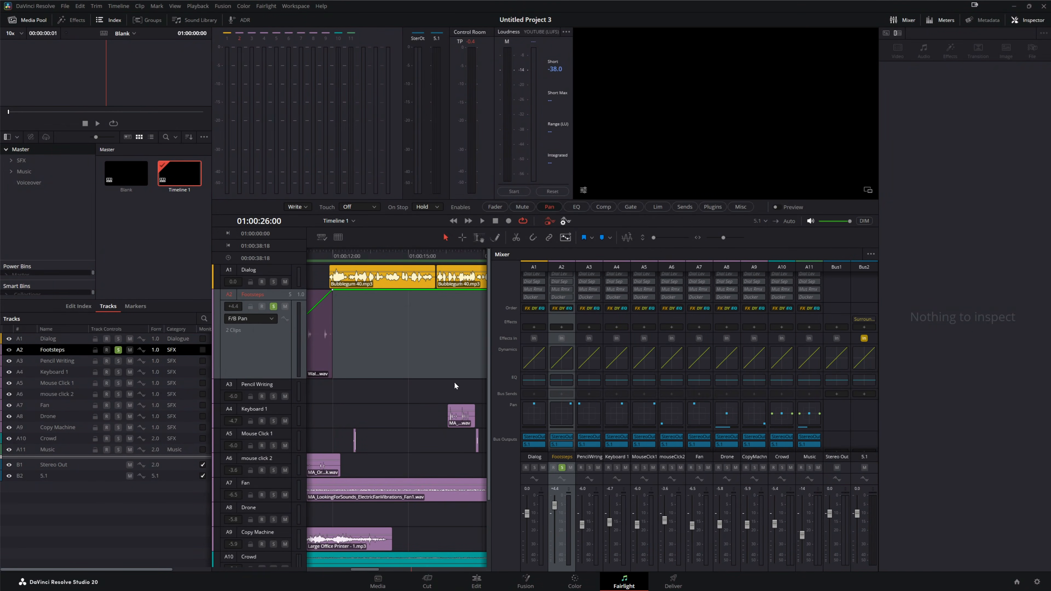
pyautogui.doubleClick(564, 413)
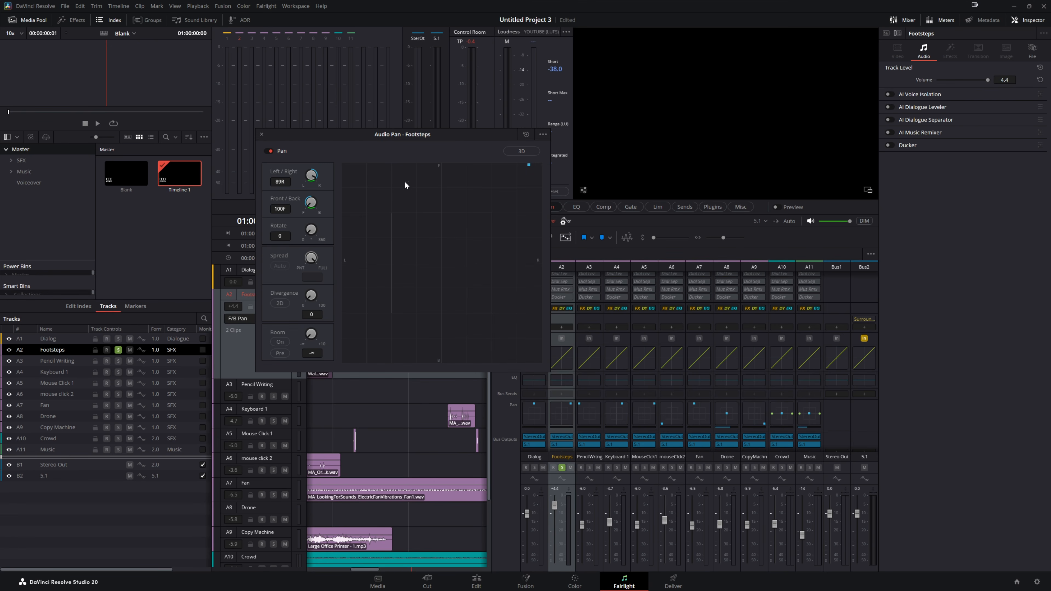
pyautogui.click(515, 152)
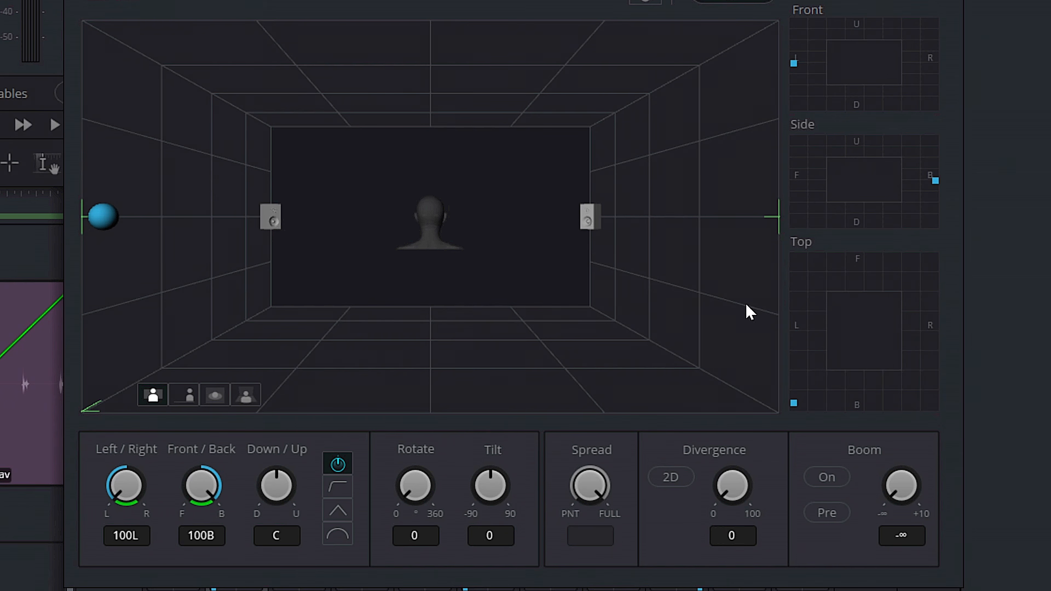
pyautogui.press('space')
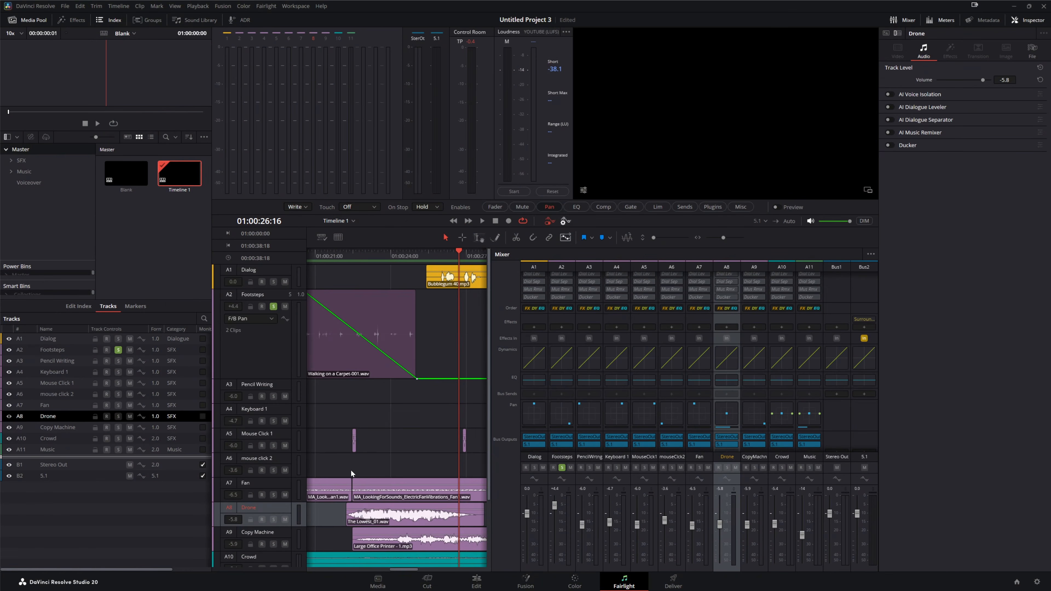
# Open the Drone track's pan window, turn Boom on with a level of -13 and switch off Pre
pyautogui.scroll(-2, 349, 469)
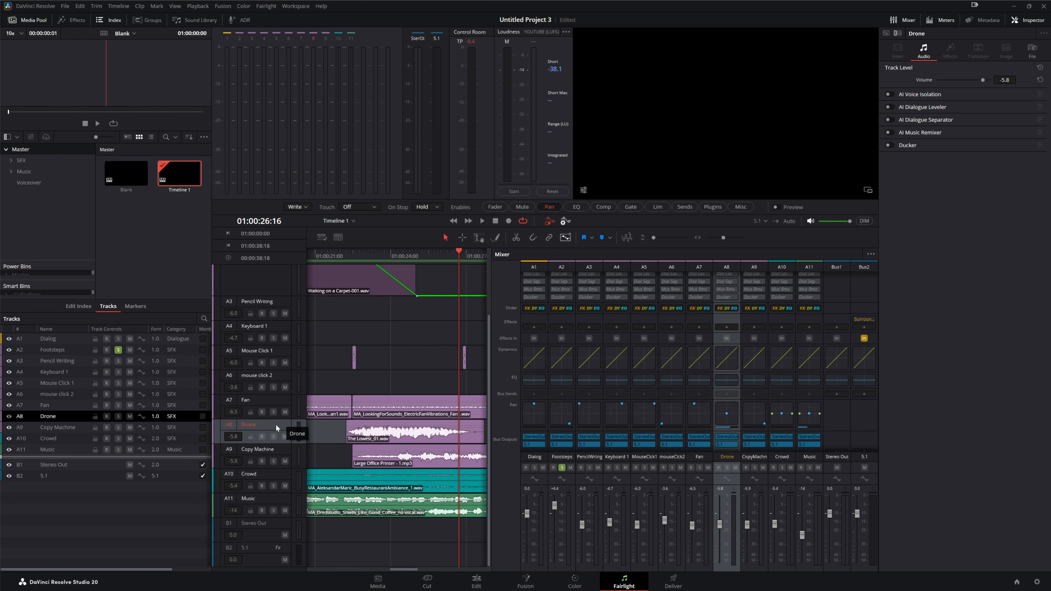
pyautogui.doubleClick(727, 414)
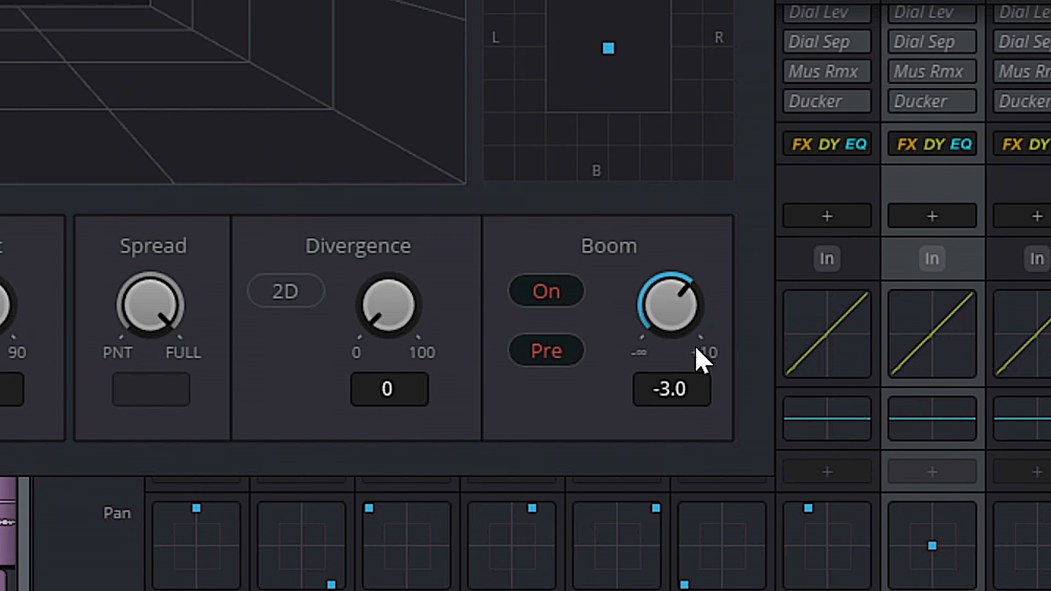
pyautogui.moveTo(538, 0); pyautogui.dragTo(588, 0)
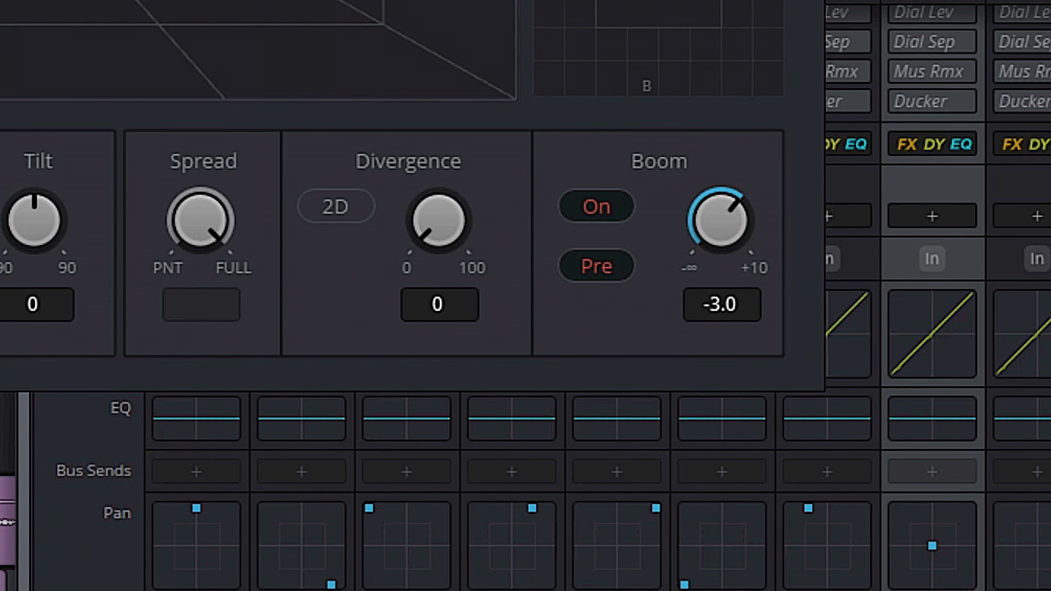
pyautogui.click(1050, 590)
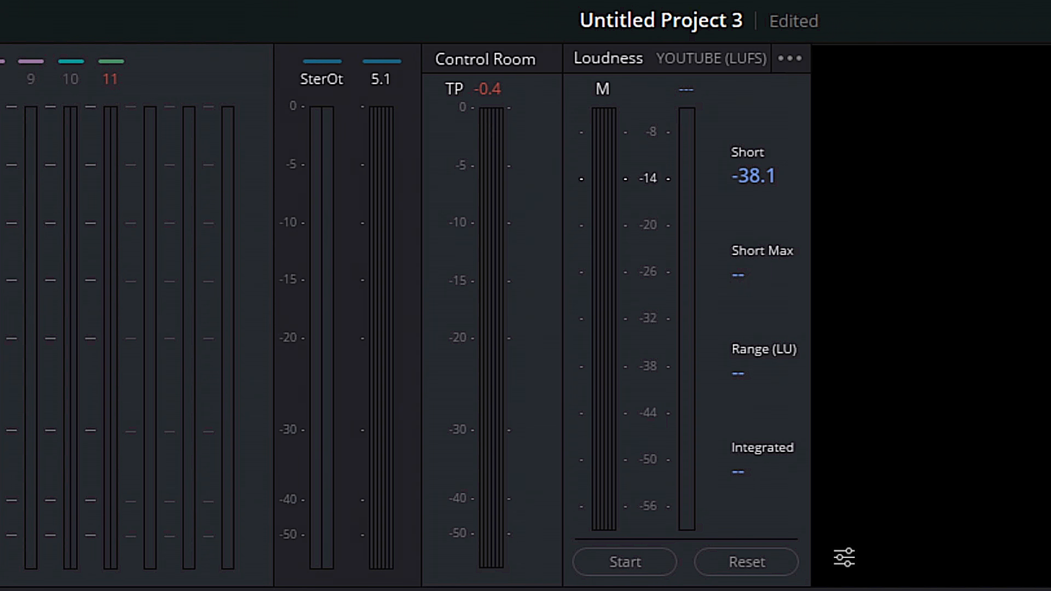
pyautogui.press('space')
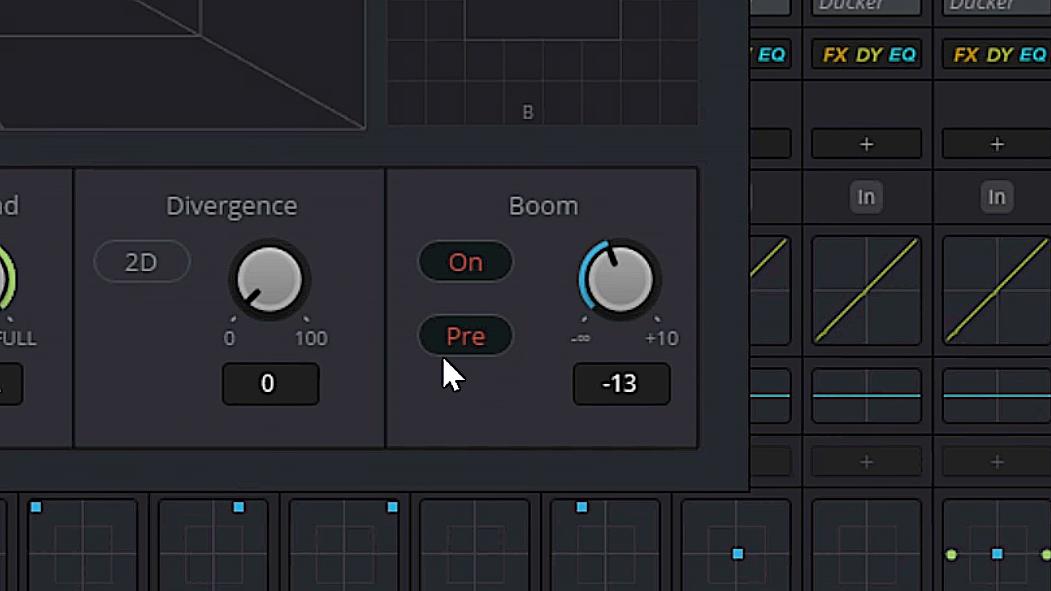
pyautogui.click(456, 345)
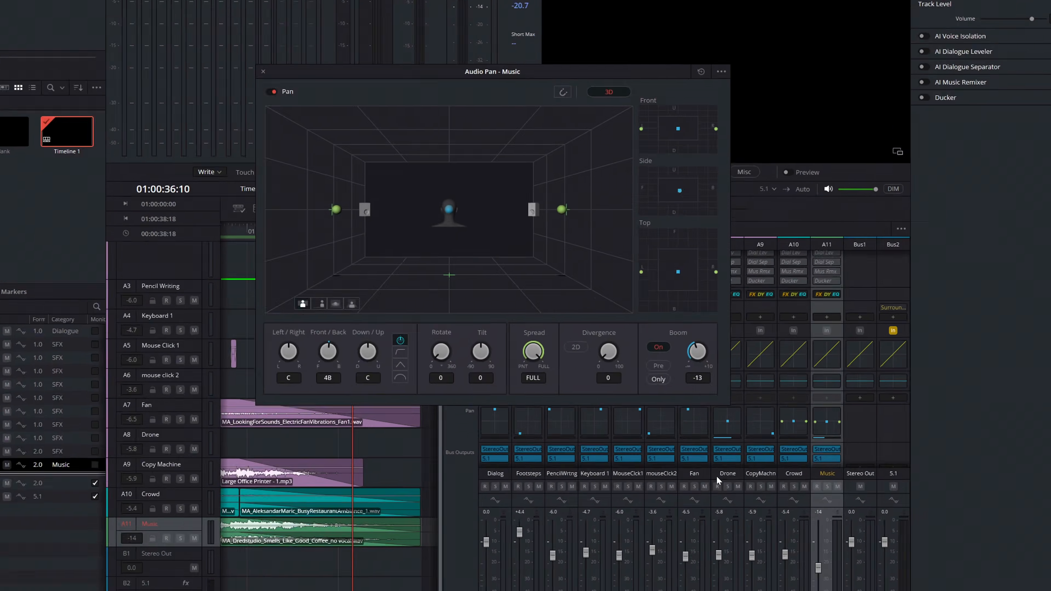
pyautogui.doubleClick(739, 427)
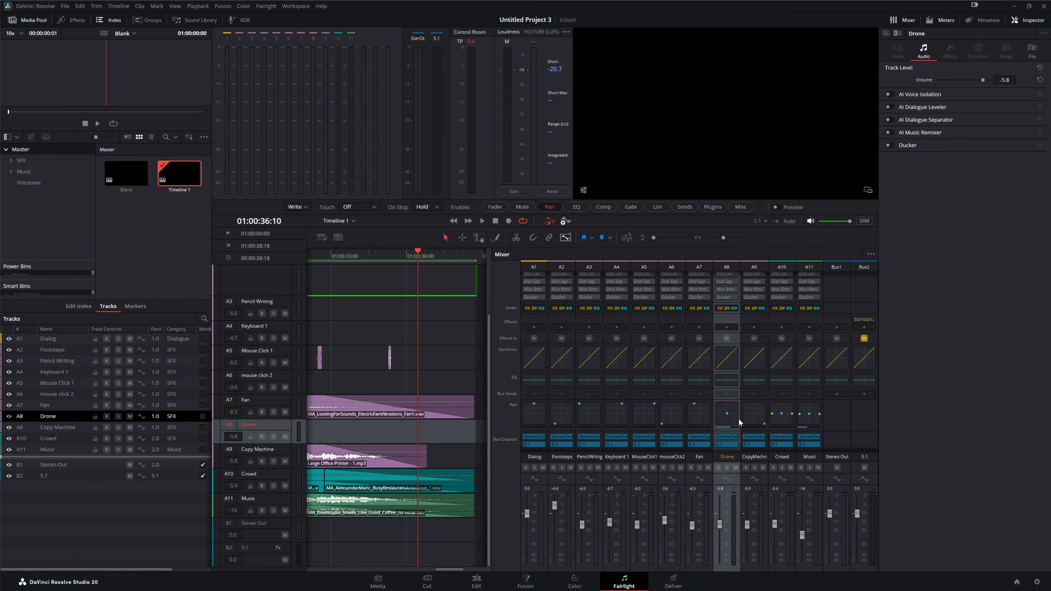
# On the Deliver page, pick the YouTube 2160p preset and set its audio output to Stereo Out (Stereo)
pyautogui.click(677, 583)
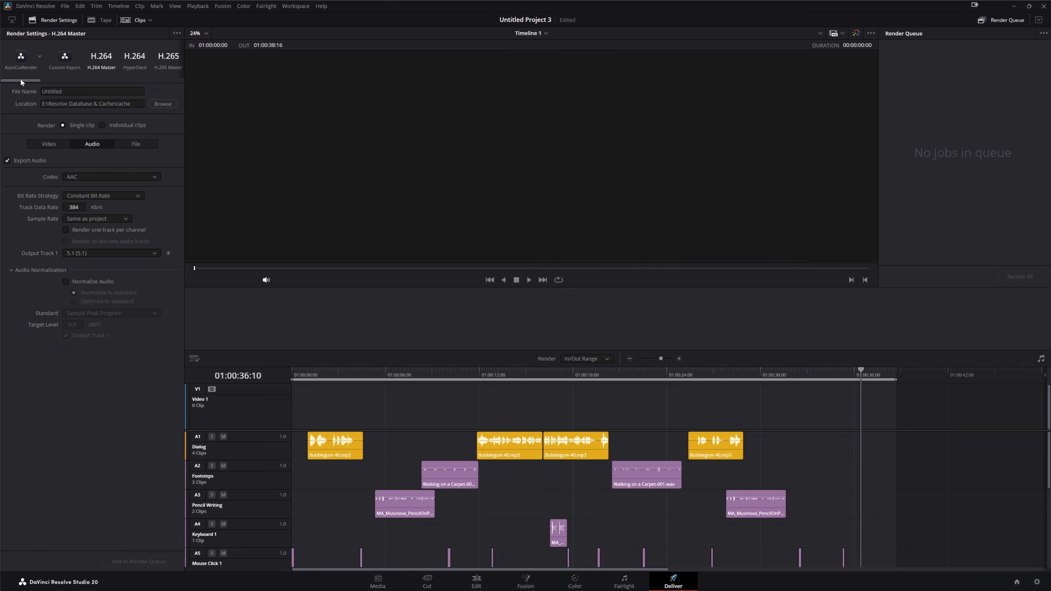
pyautogui.moveTo(21, 80); pyautogui.dragTo(63, 85)
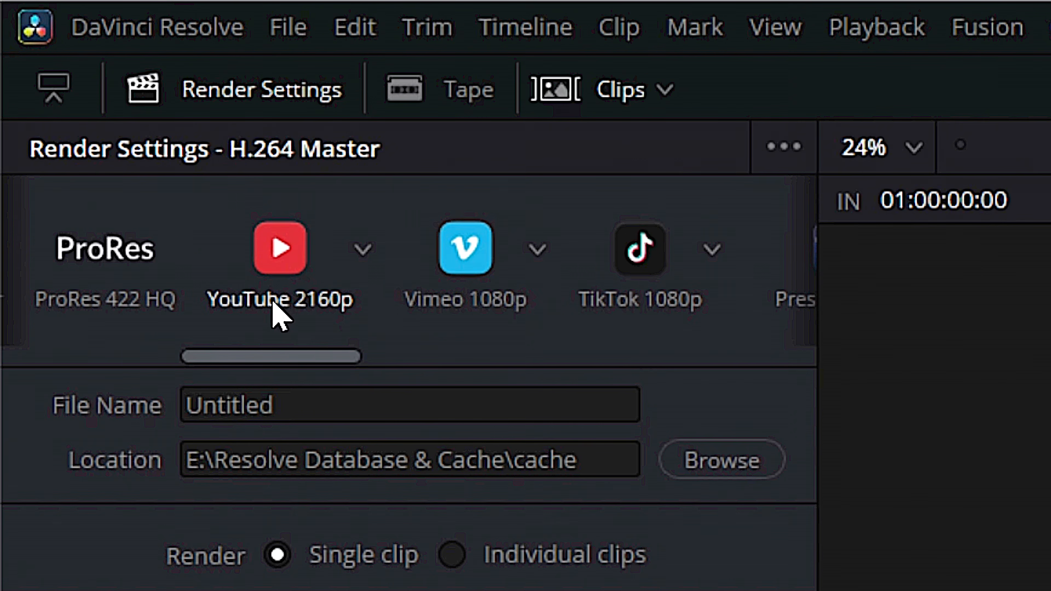
pyautogui.click(276, 249)
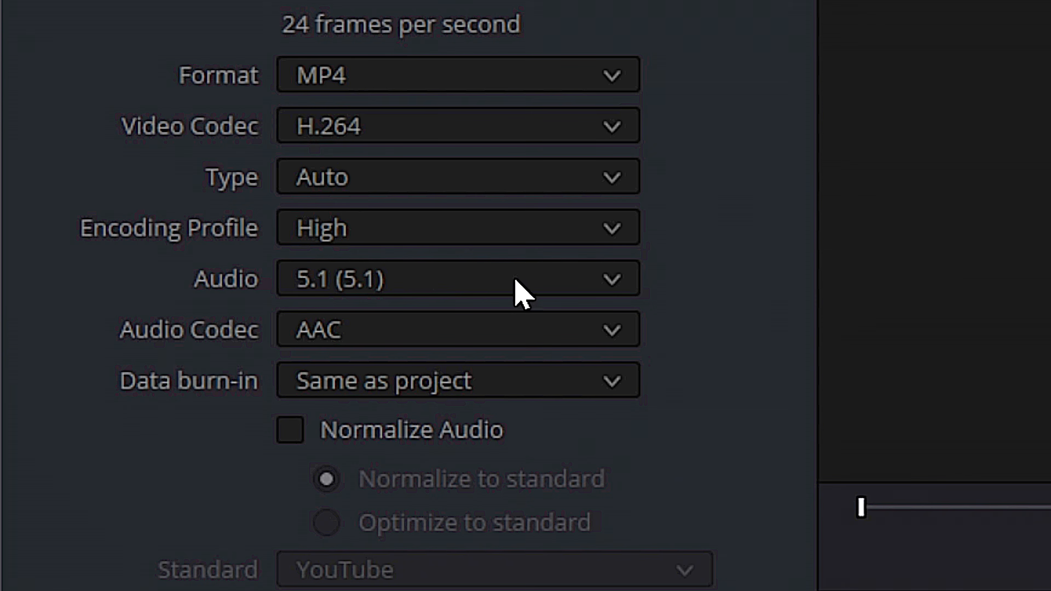
pyautogui.click(607, 283)
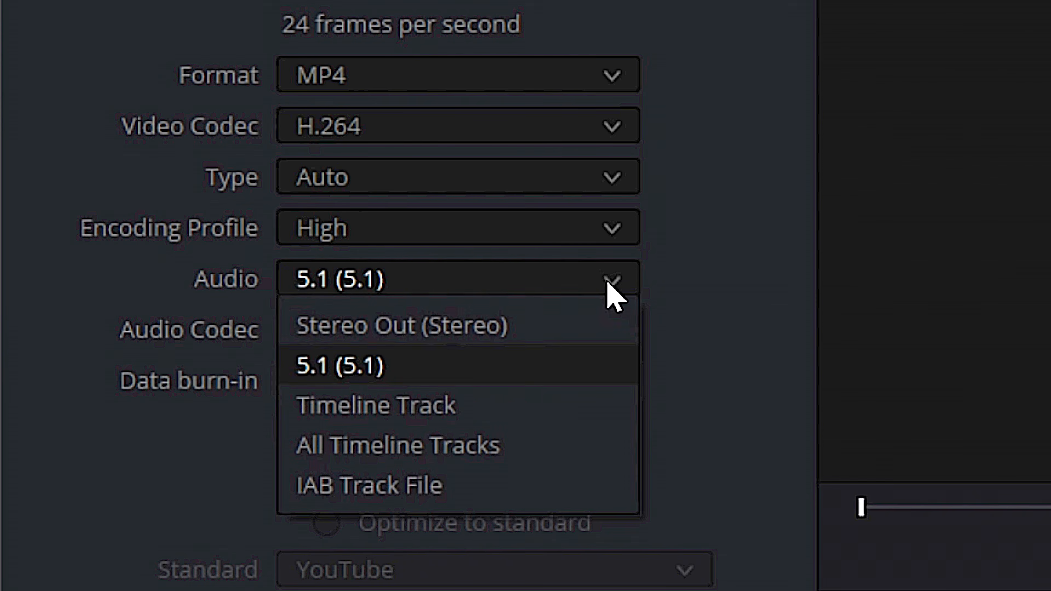
pyautogui.click(357, 330)
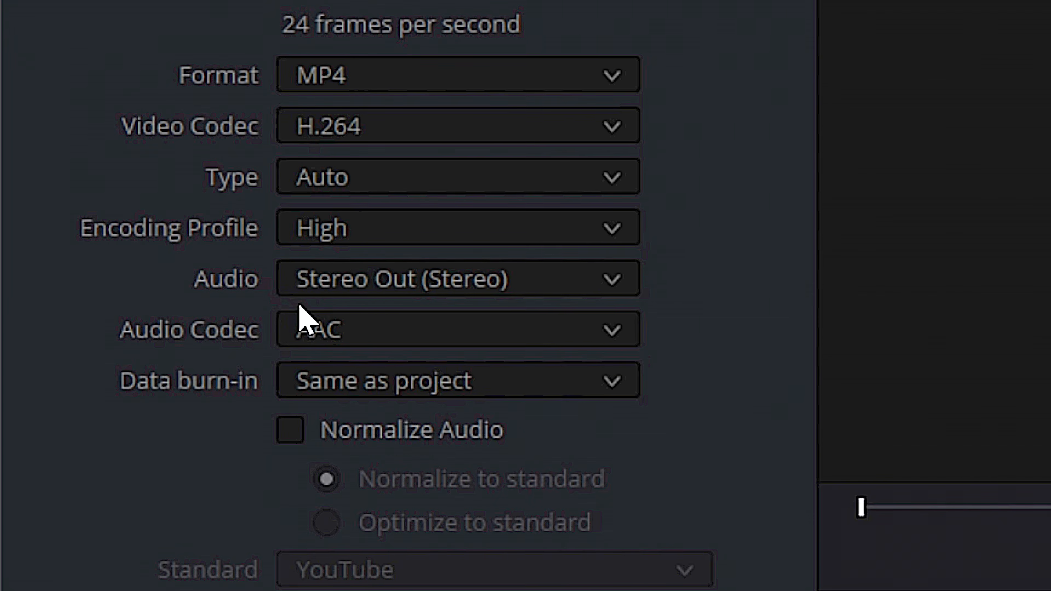